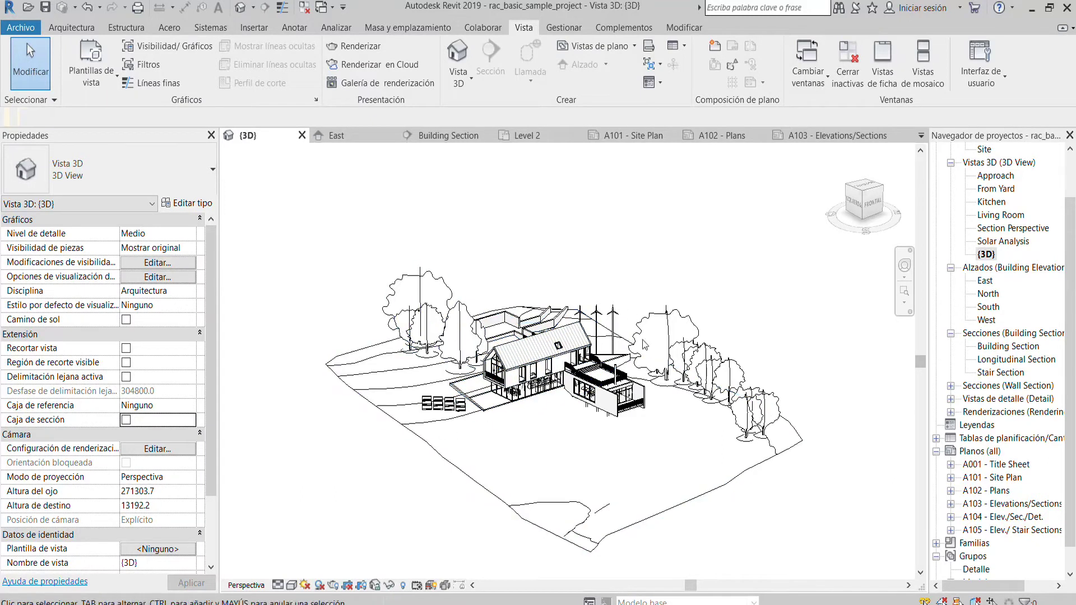
Step: Dismiss the reminder about saving the project
scroll(542, 394, "up", 1)
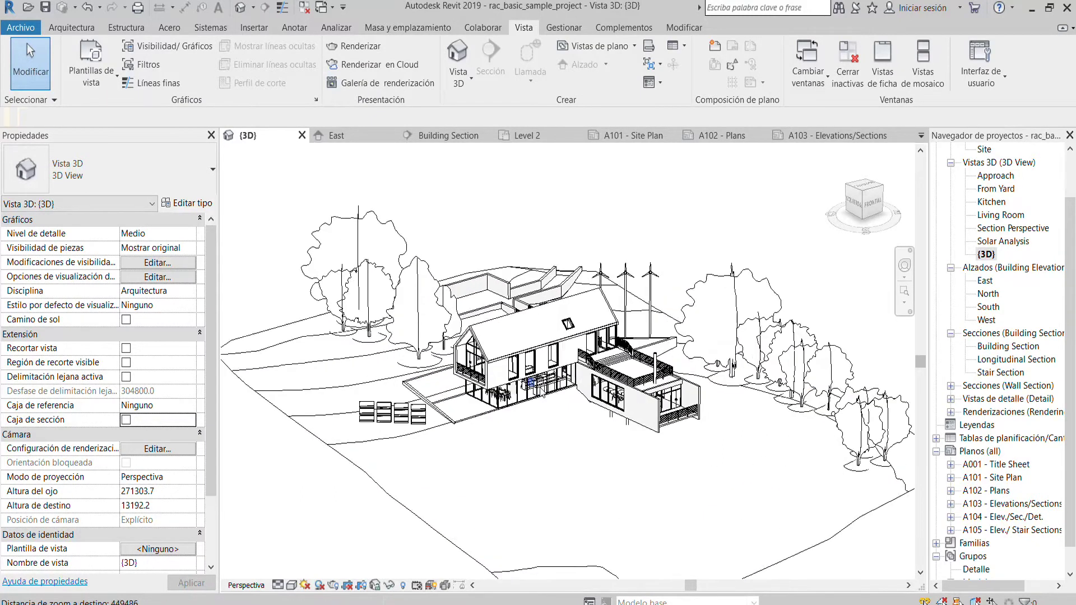
scroll(542, 394, "up", 1)
scroll(543, 394, "up", 1)
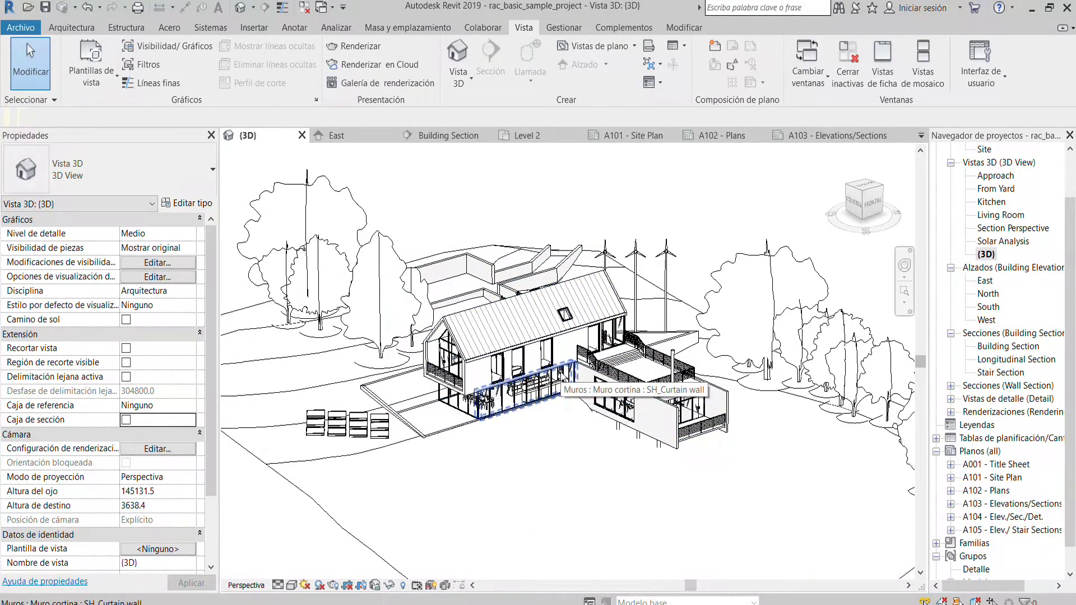
scroll(572, 296, "down", 2)
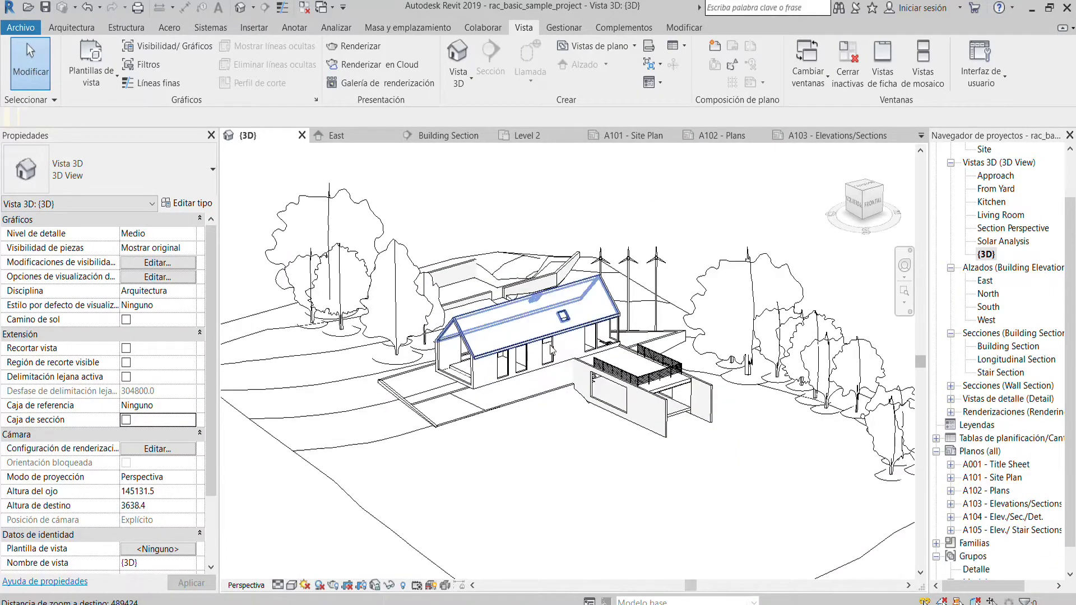
scroll(569, 314, "down", 2)
scroll(568, 339, "down", 1)
scroll(568, 340, "up", 1)
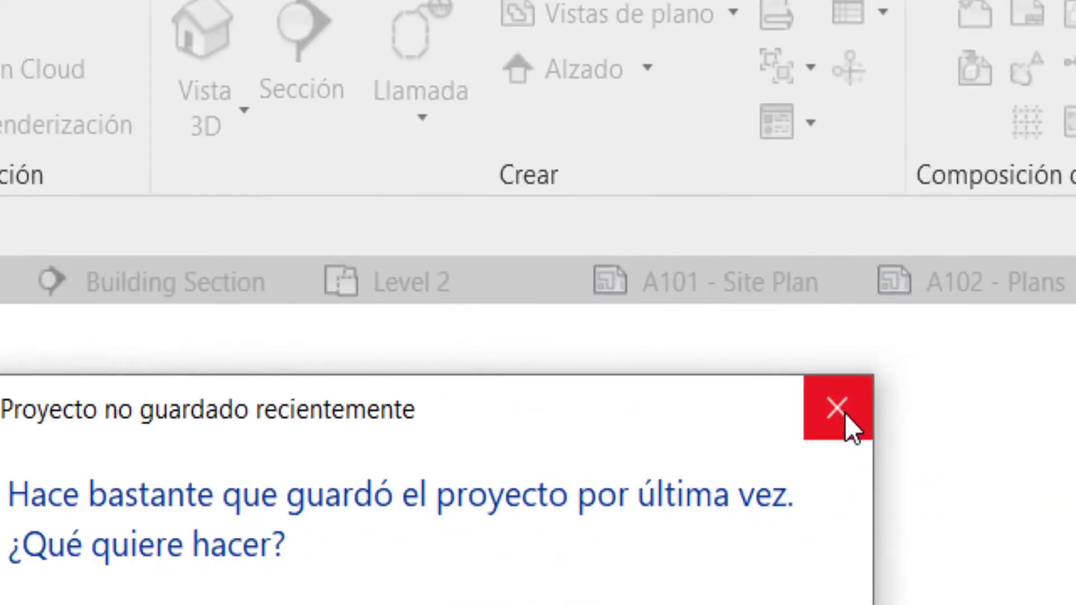
left_click(845, 412)
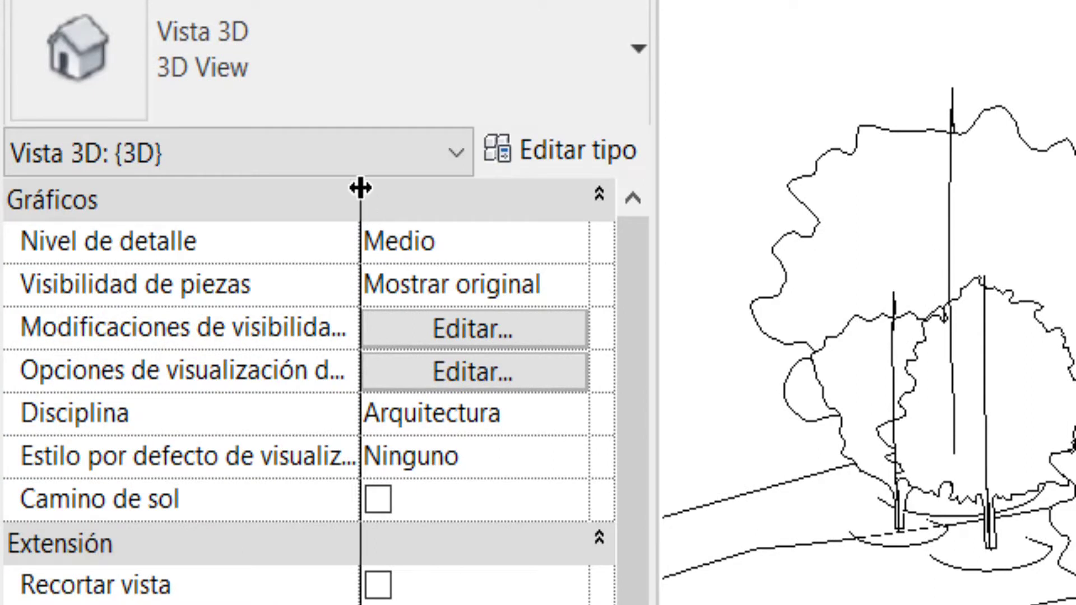
Step: Widen the Properties palette and its name and value columns so property values show in full
left_click_drag(359, 188, 199, 185)
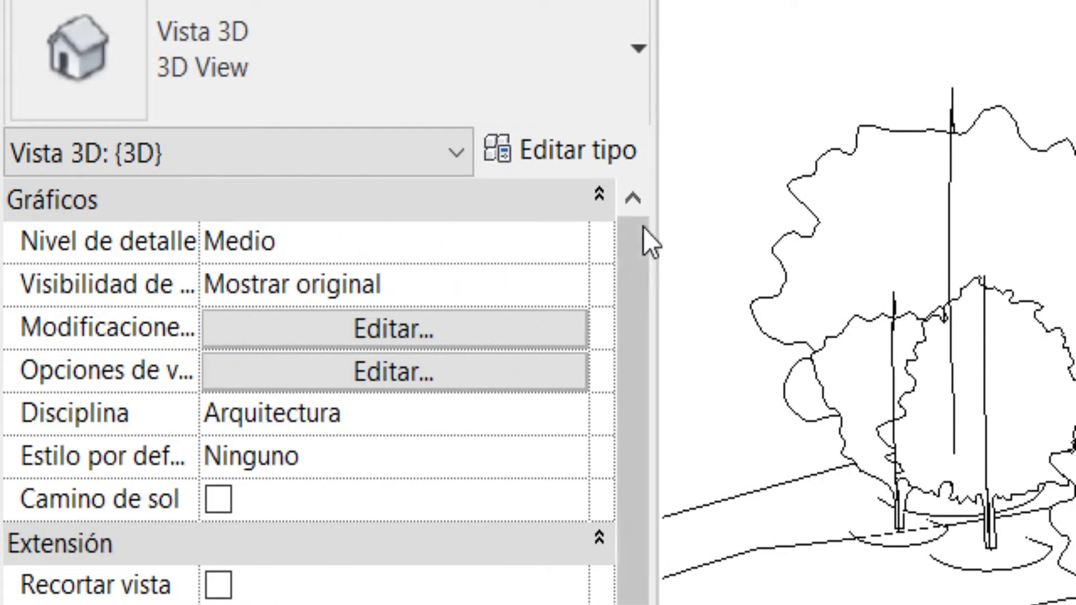
mouse_move(654, 173)
left_mouse_down()
mouse_move(377, 163)
mouse_move(347, 247)
left_mouse_up()
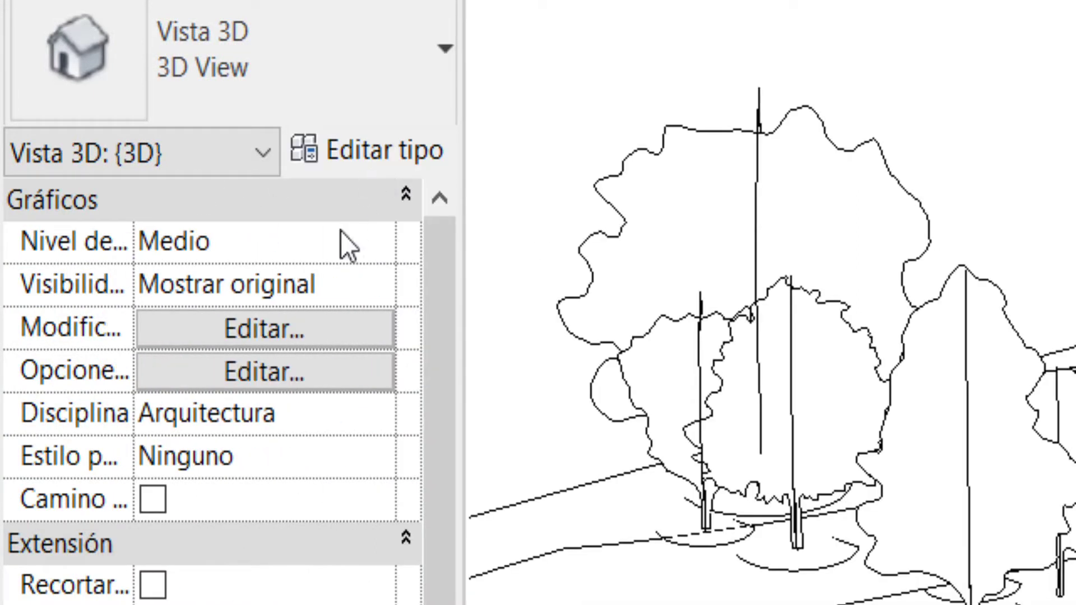
scroll(118, 499, "down", 2)
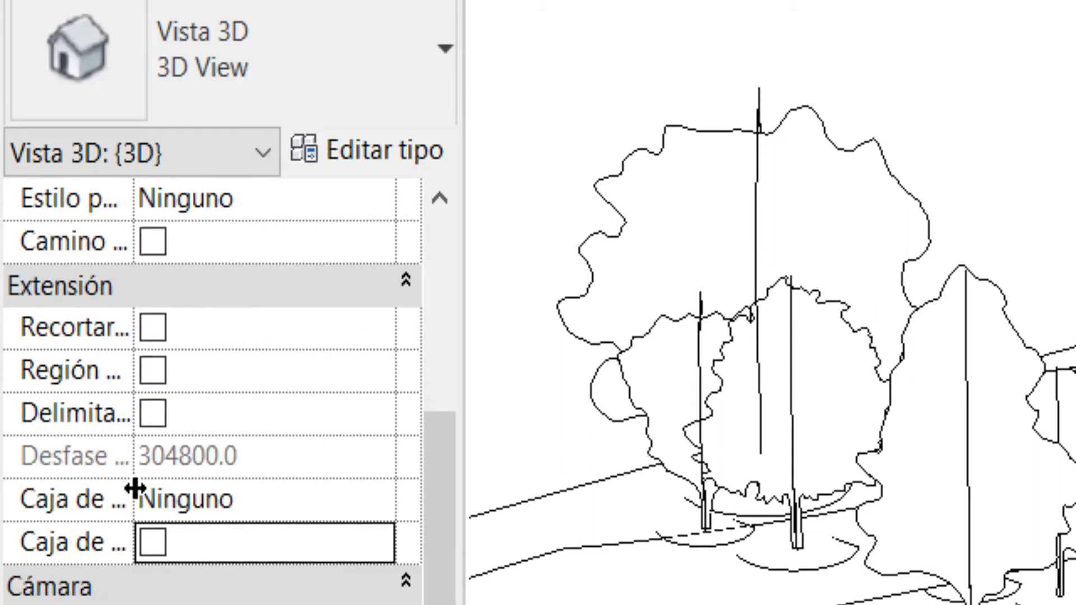
scroll(134, 488, "up", 2)
left_click_drag(132, 196, 307, 202)
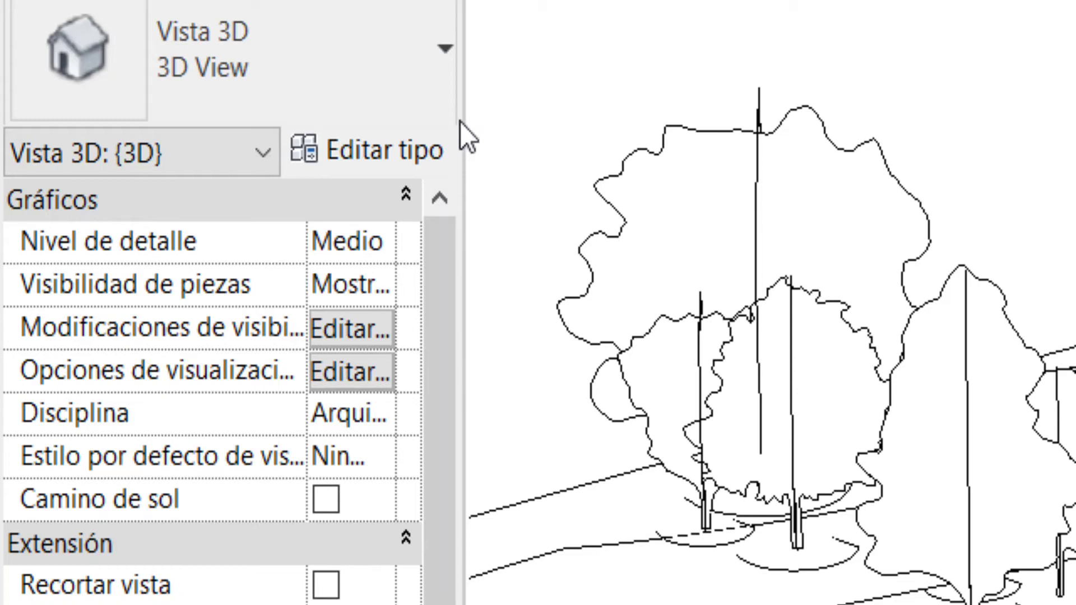
left_click_drag(463, 142, 748, 161)
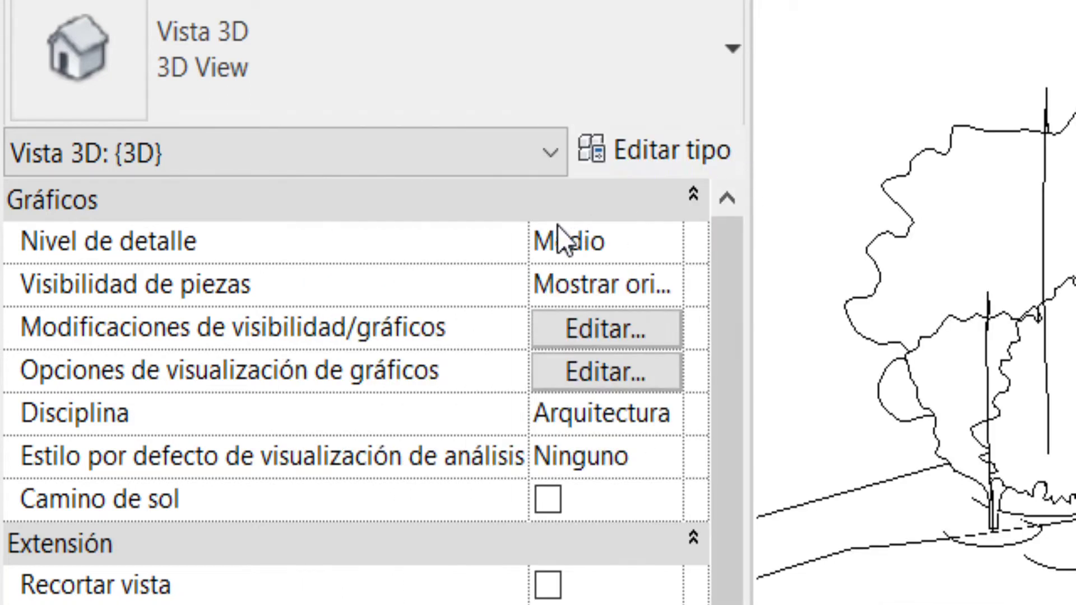
left_click_drag(529, 201, 364, 199)
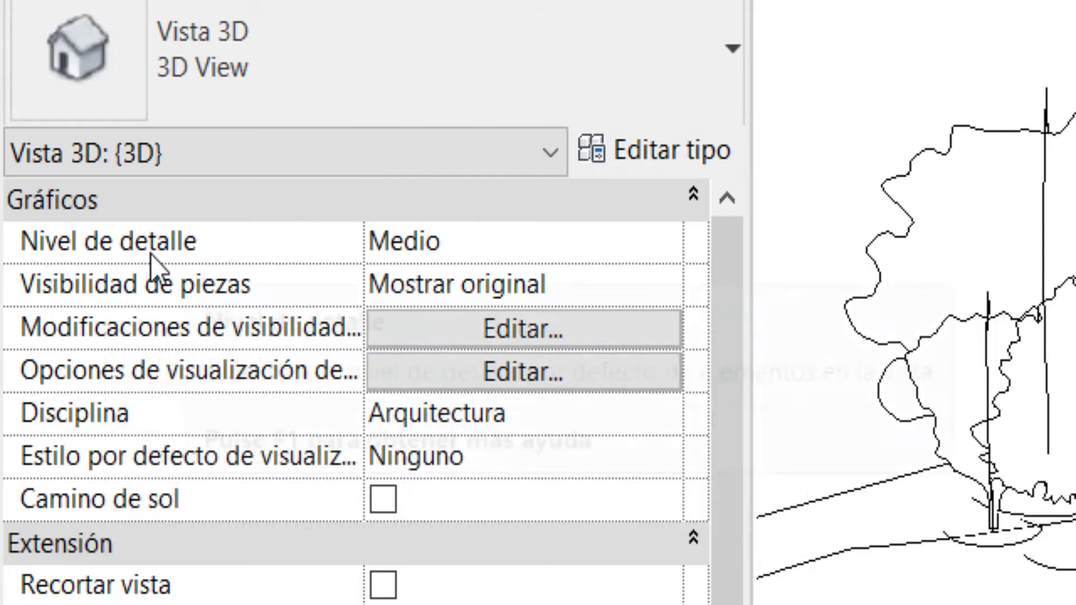
scroll(147, 279, "down", 3)
scroll(146, 278, "down", 1)
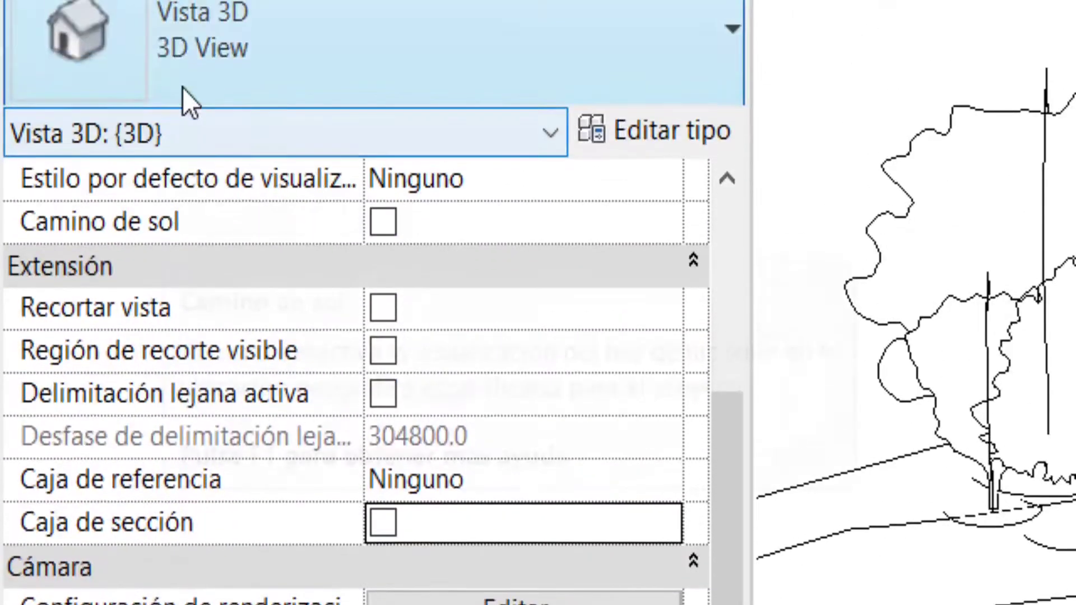
scroll(199, 504, "up", 2)
scroll(198, 509, "down", 2)
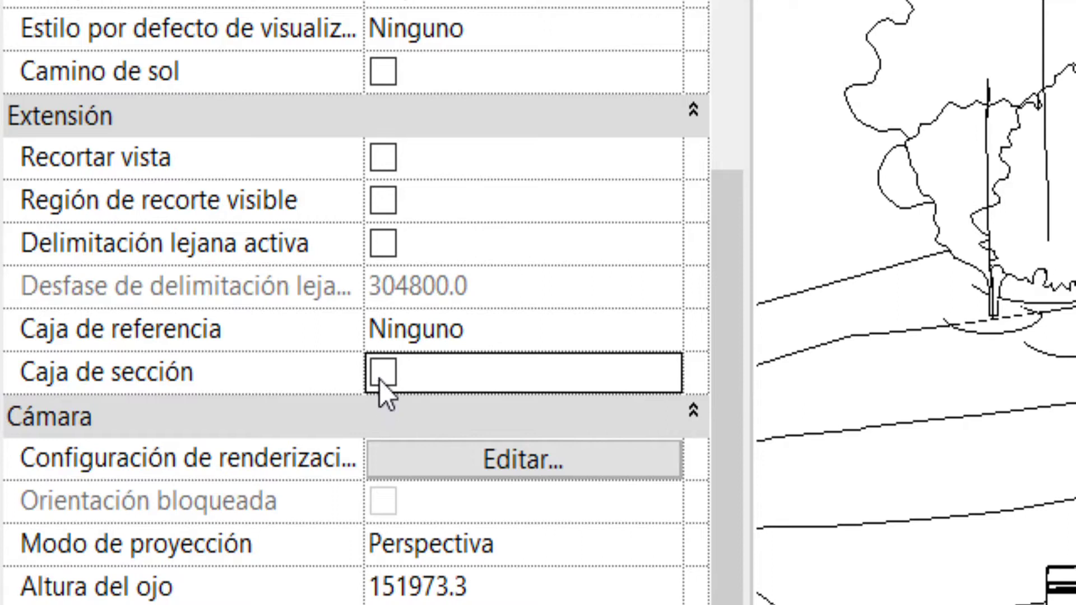
Step: Collapse and re-expand the Extensión group, then tick Caja de sección for the 3D view
left_click(53, 126)
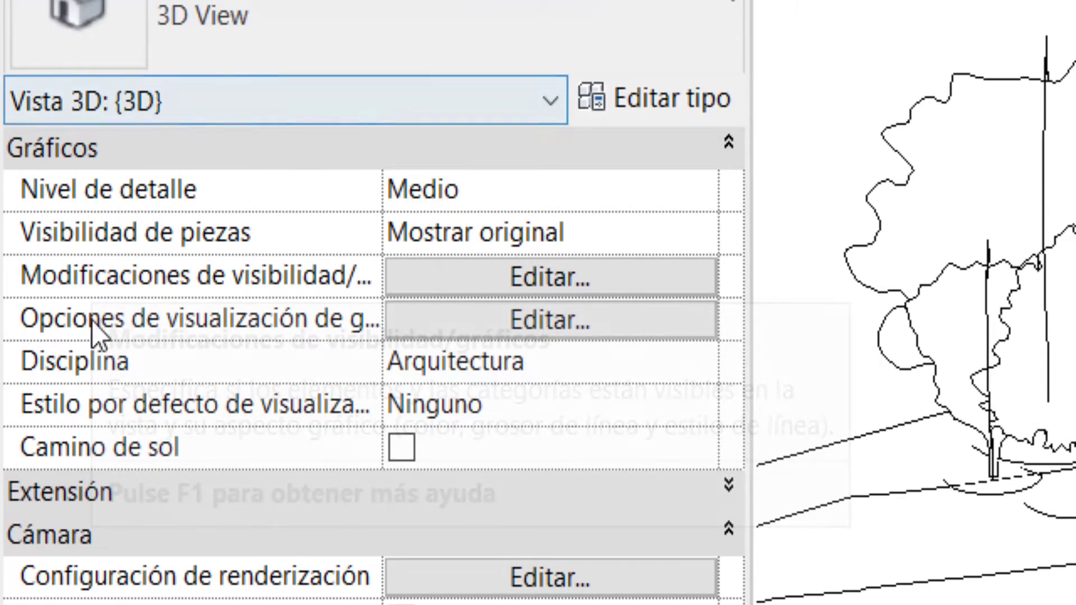
left_click(75, 507)
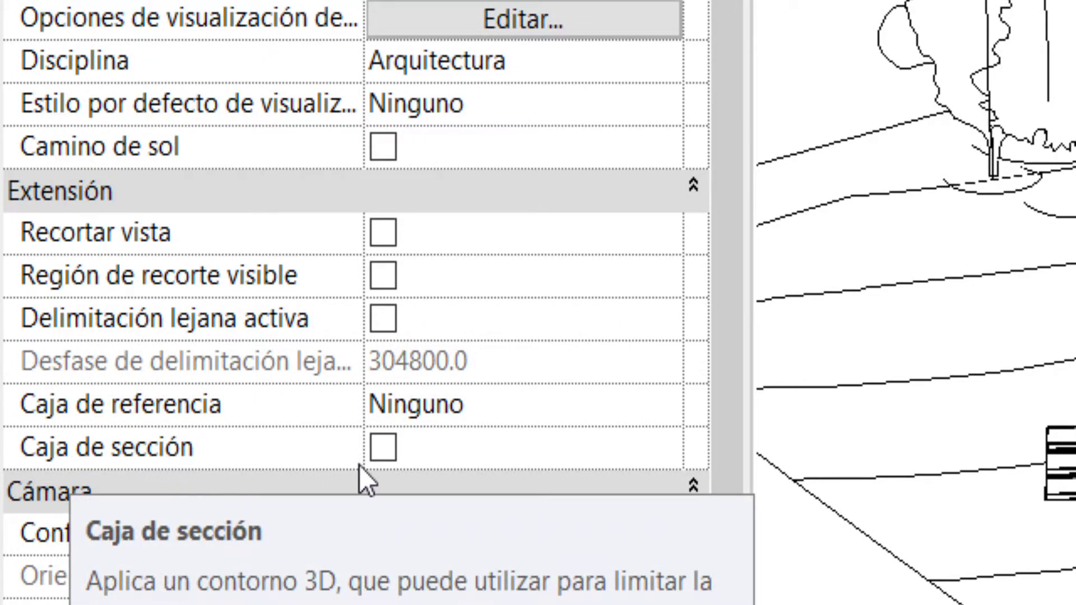
left_click(383, 448)
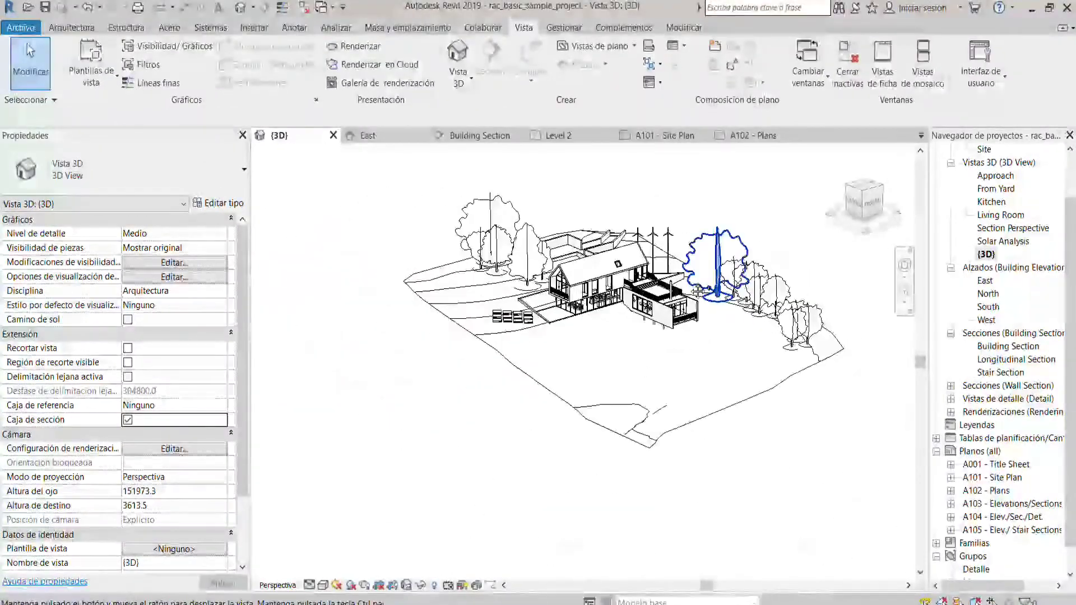
scroll(673, 252, "up", 3)
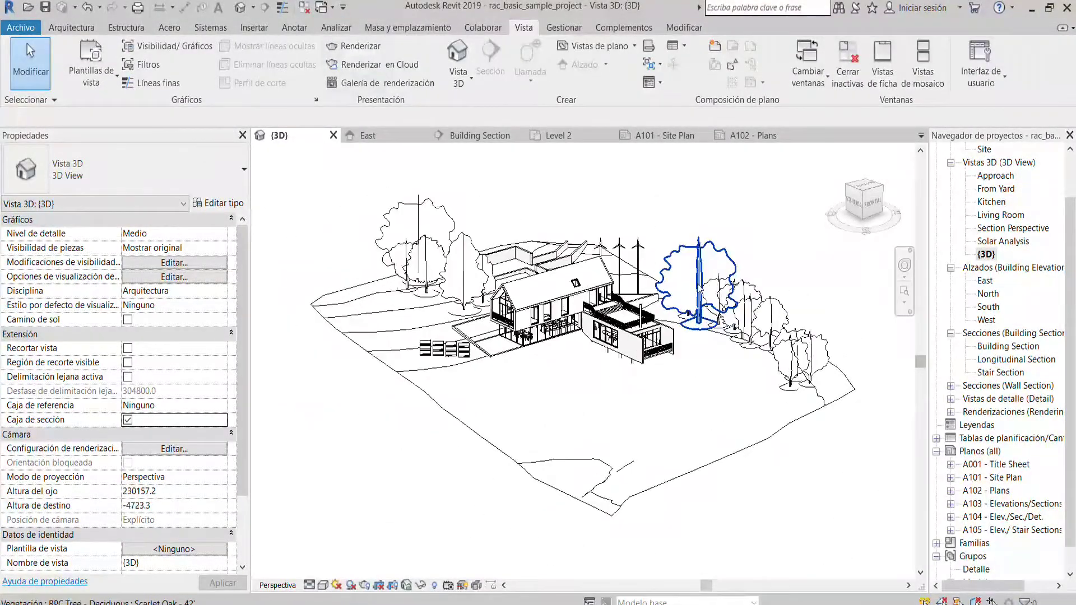
scroll(698, 294, "down", 1)
scroll(690, 302, "down", 1)
scroll(681, 311, "down", 2)
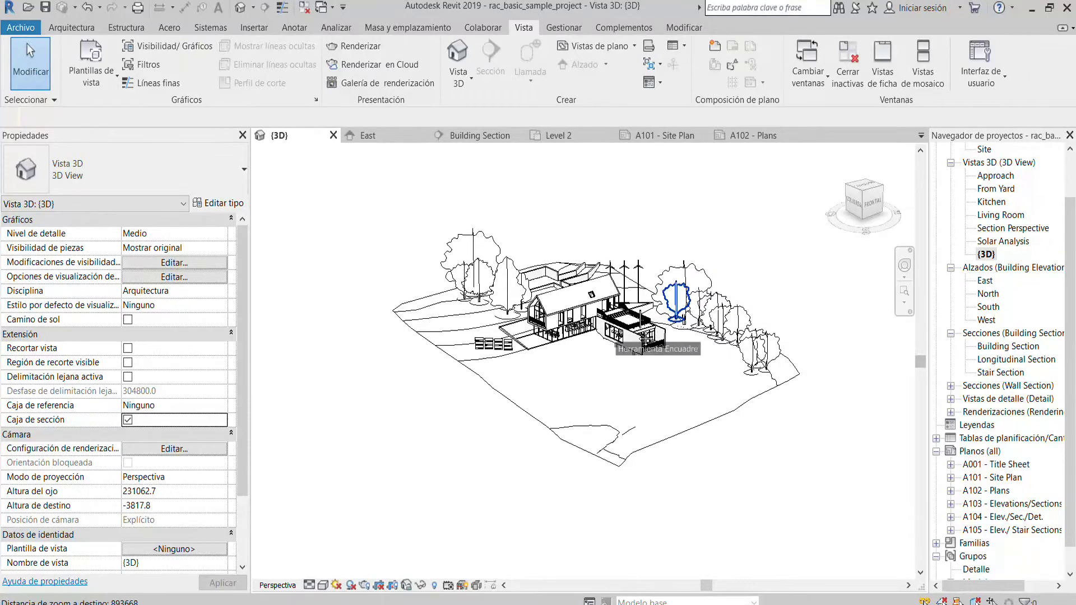
scroll(681, 305, "up", 2)
scroll(681, 306, "up", 2)
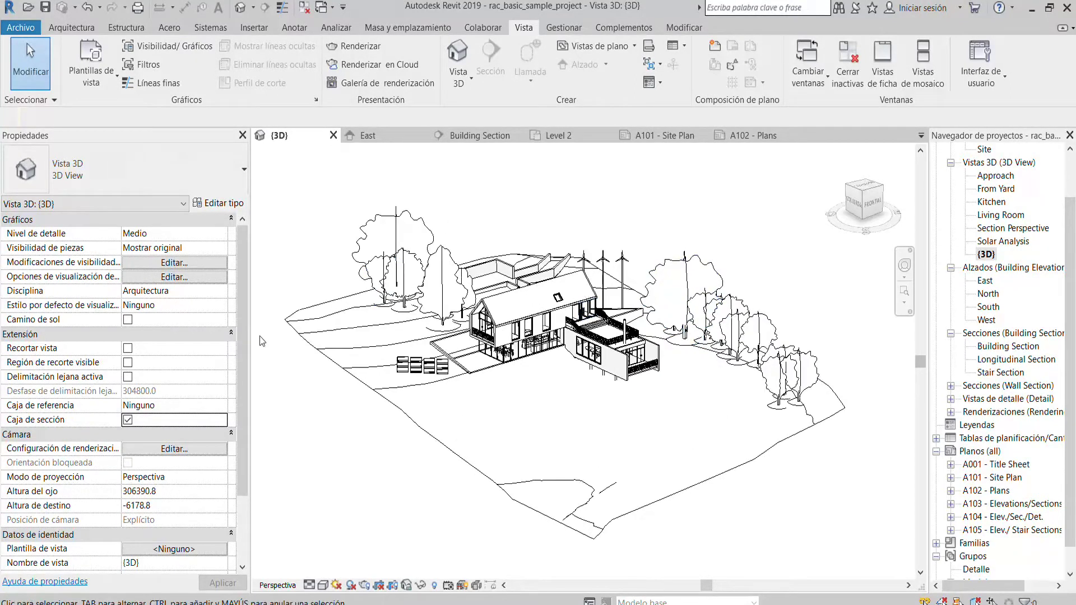
left_click(128, 420)
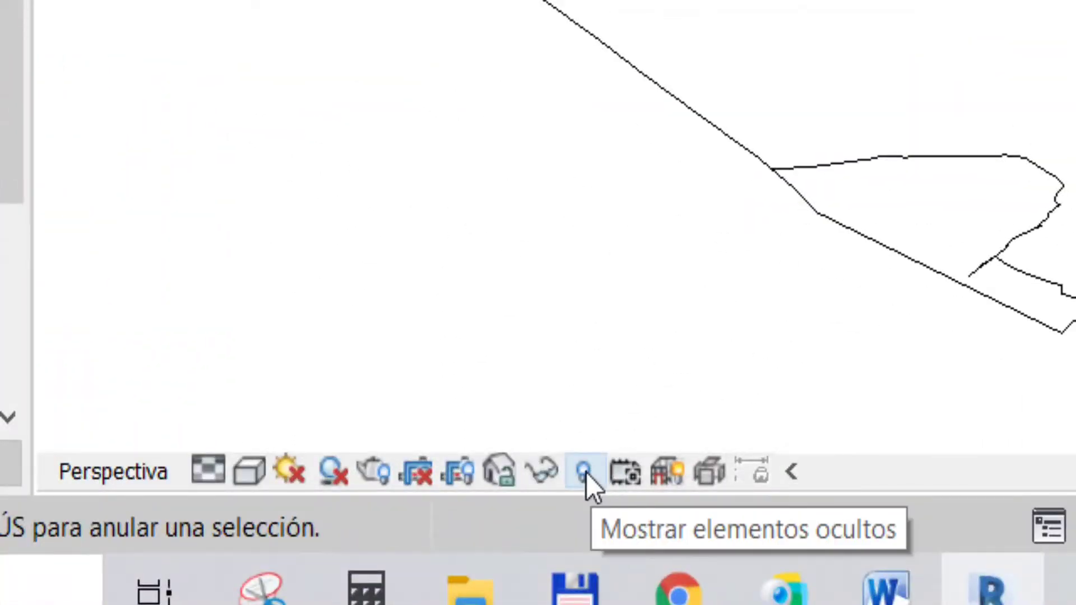
Step: Turn on the reveal-hidden-elements display and switch Caja de sección on
left_click(583, 470)
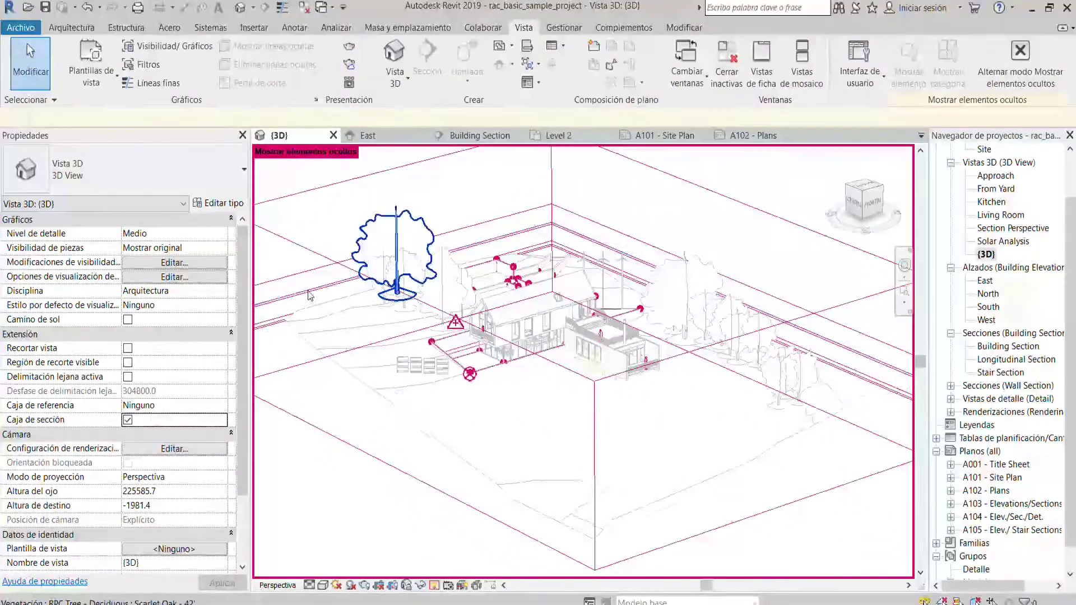
left_click(144, 419)
left_click(128, 421)
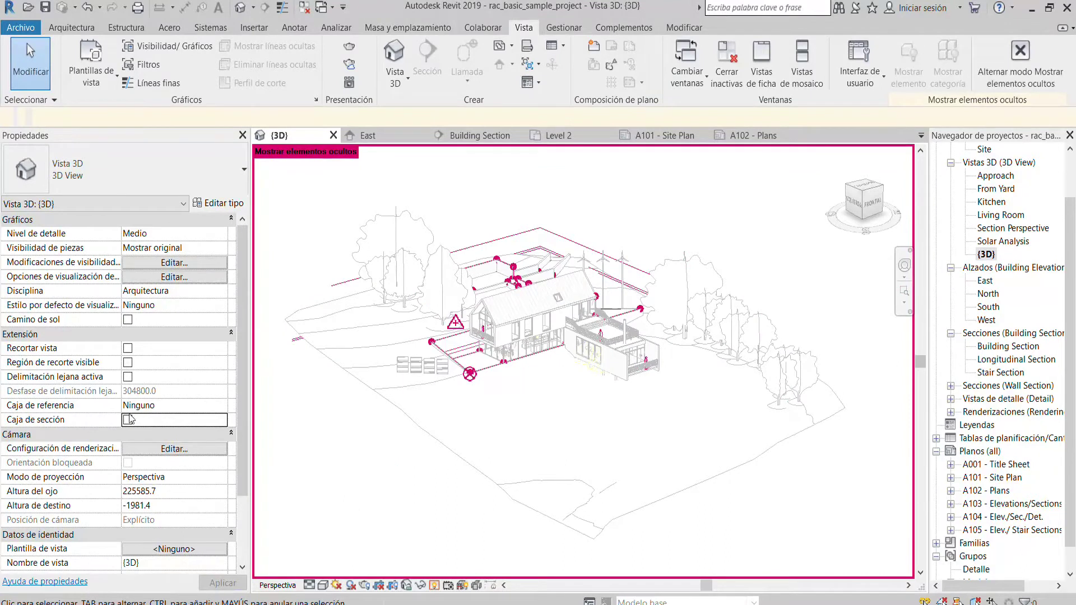
left_click(128, 419)
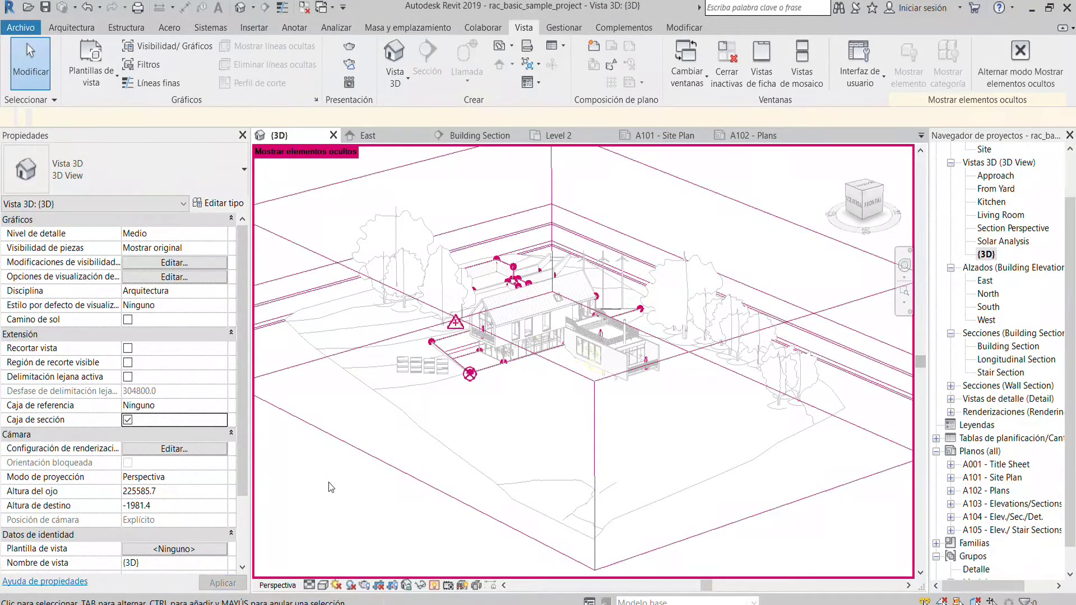
left_click(127, 421)
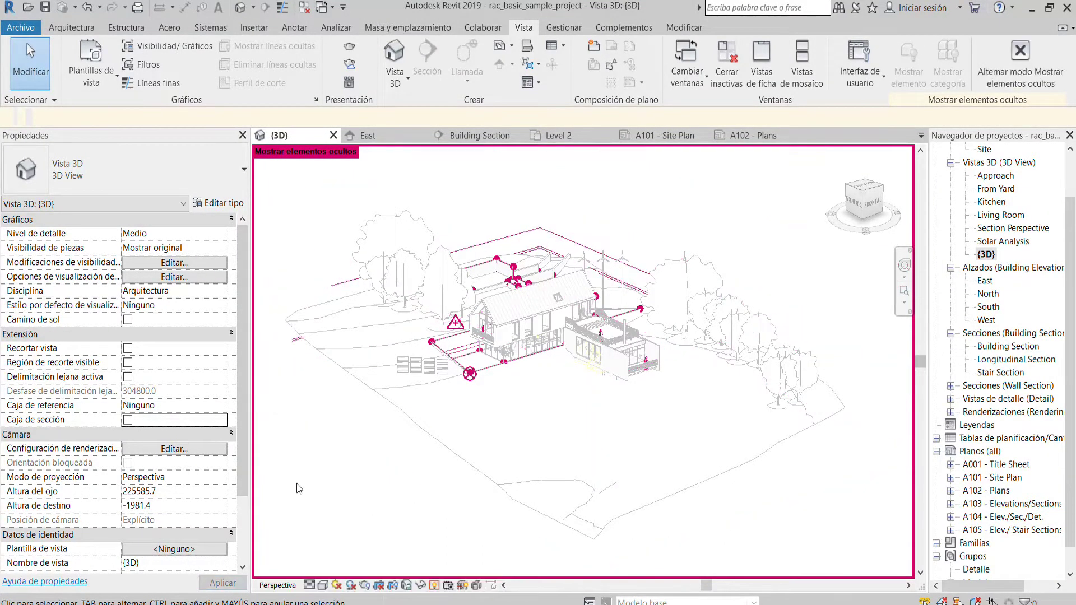
left_click(132, 419)
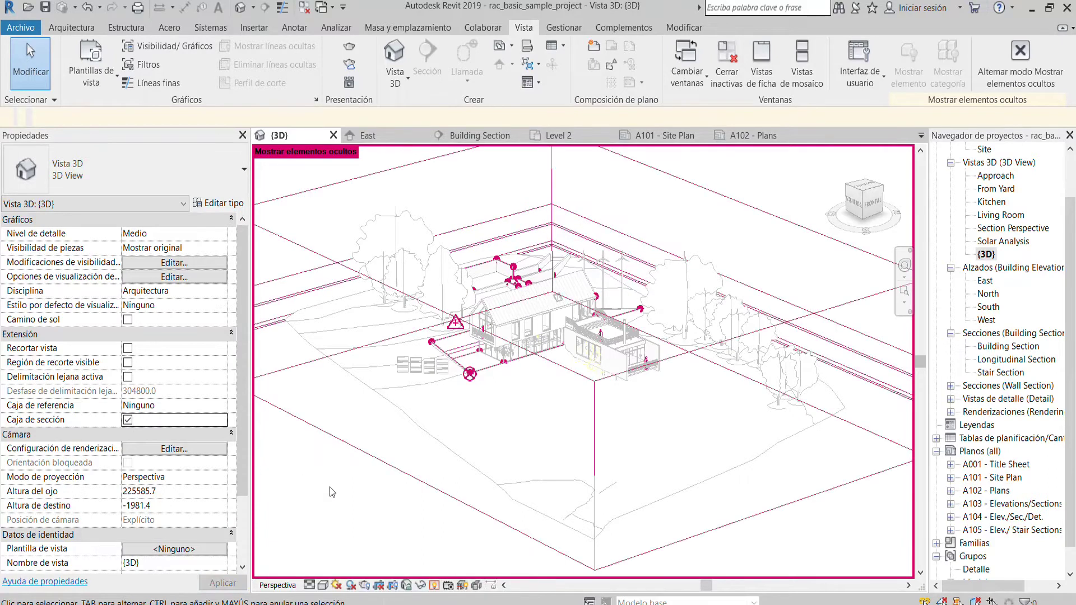
scroll(597, 324, "down", 1)
scroll(597, 324, "down", 1)
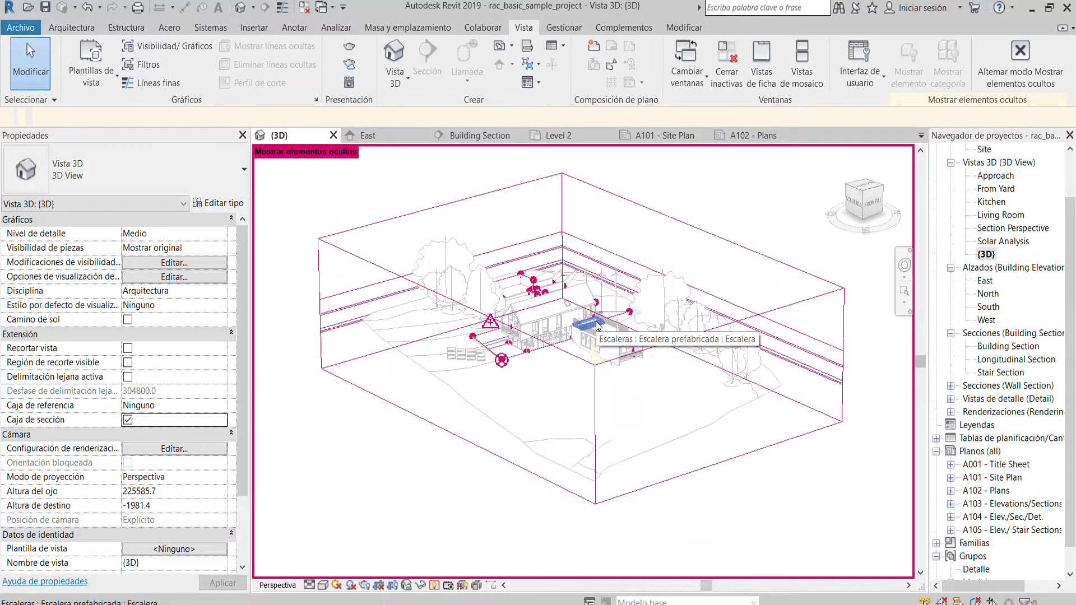
Step: Unhide the section box with Mostrar en vista > Elementos, then deselect it
left_click(386, 221)
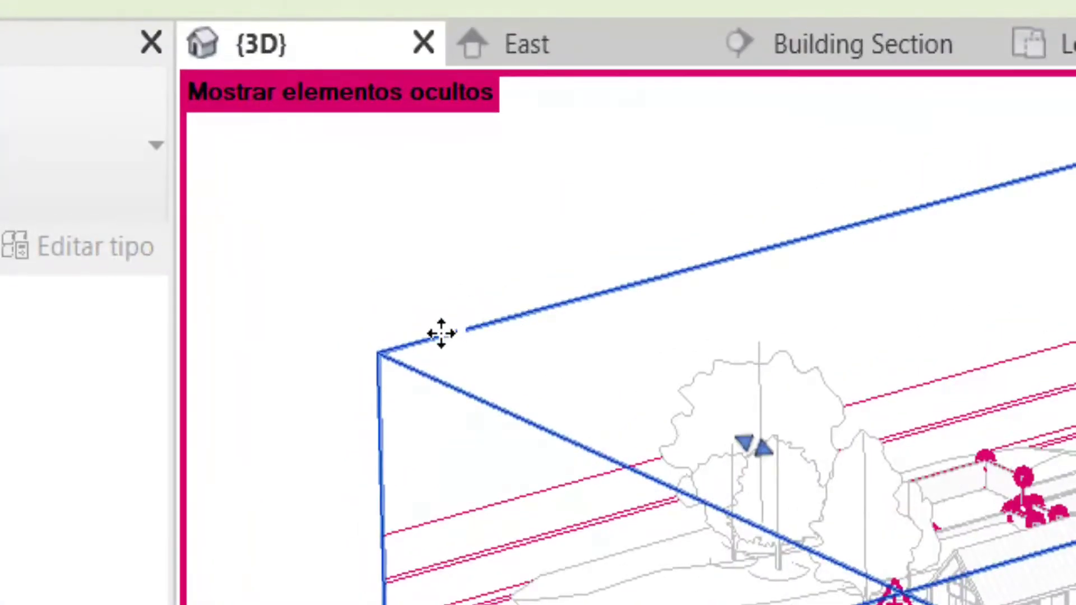
right_click(441, 336)
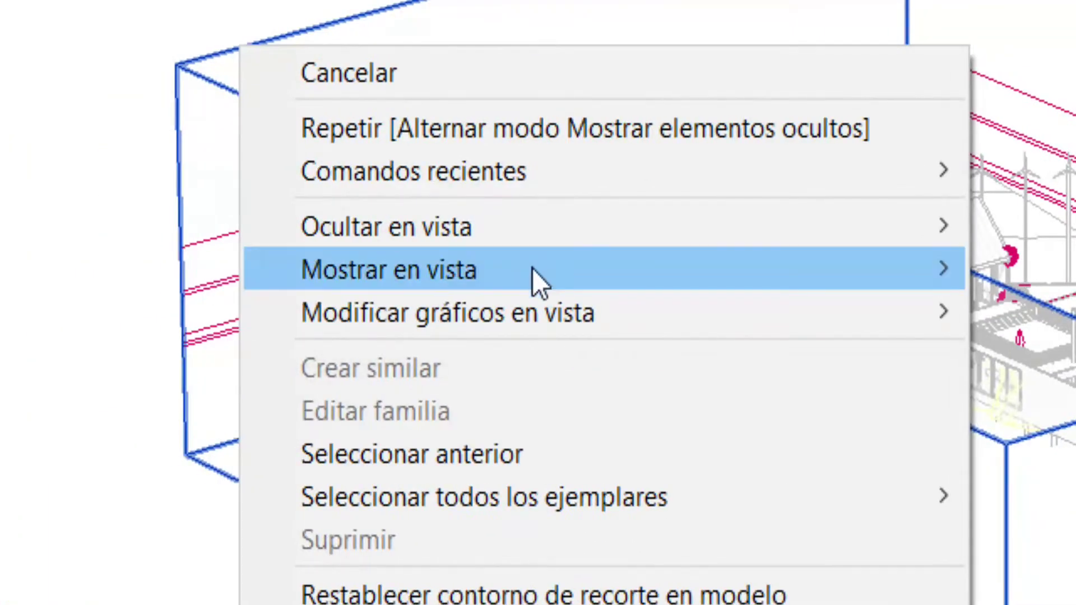
mouse_move(538, 269)
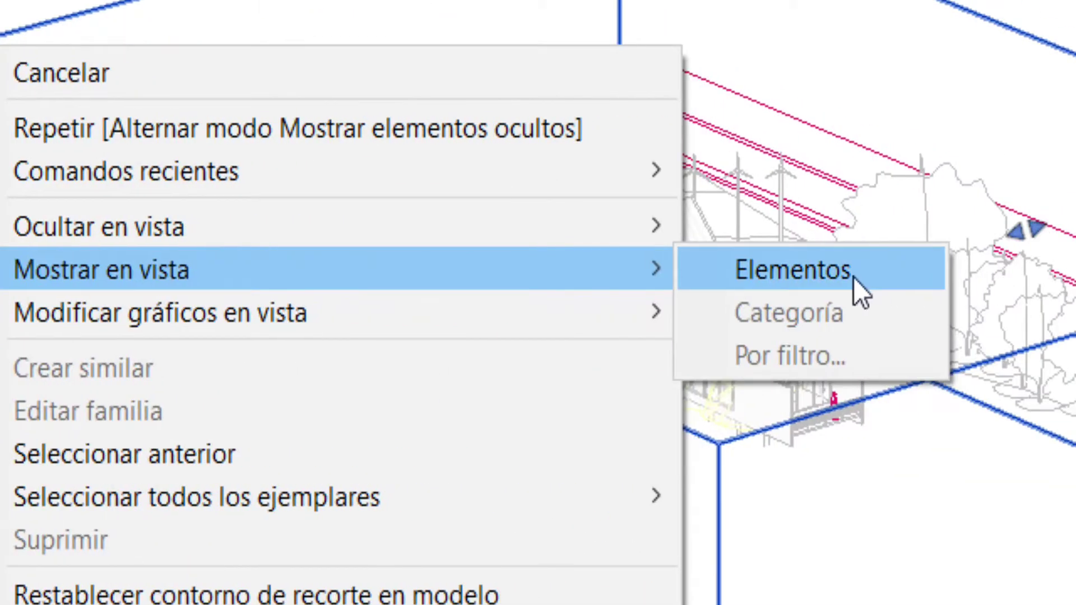
left_click(853, 277)
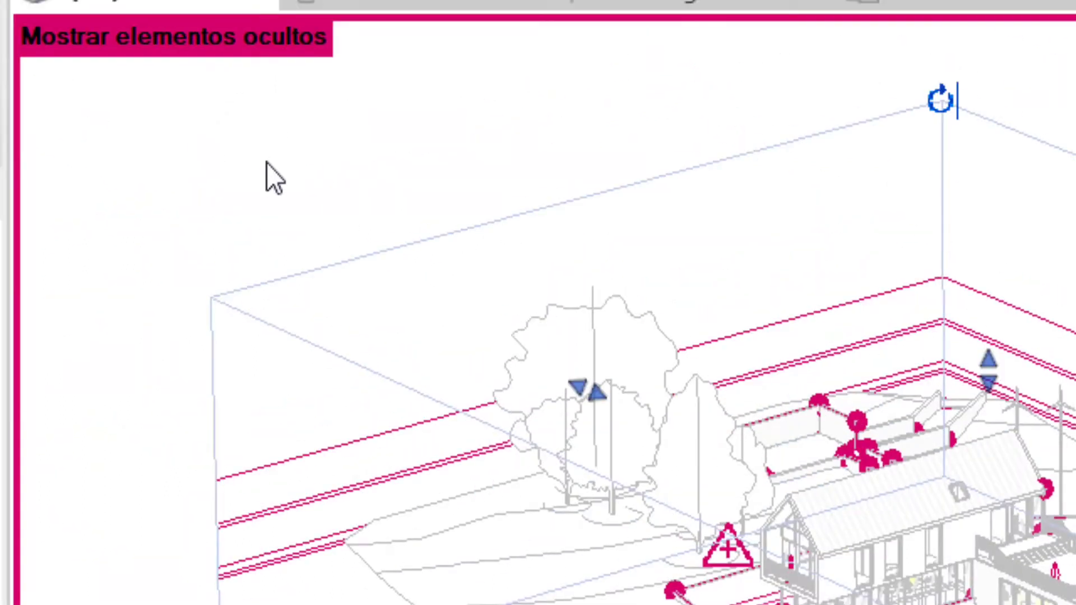
left_click(271, 180)
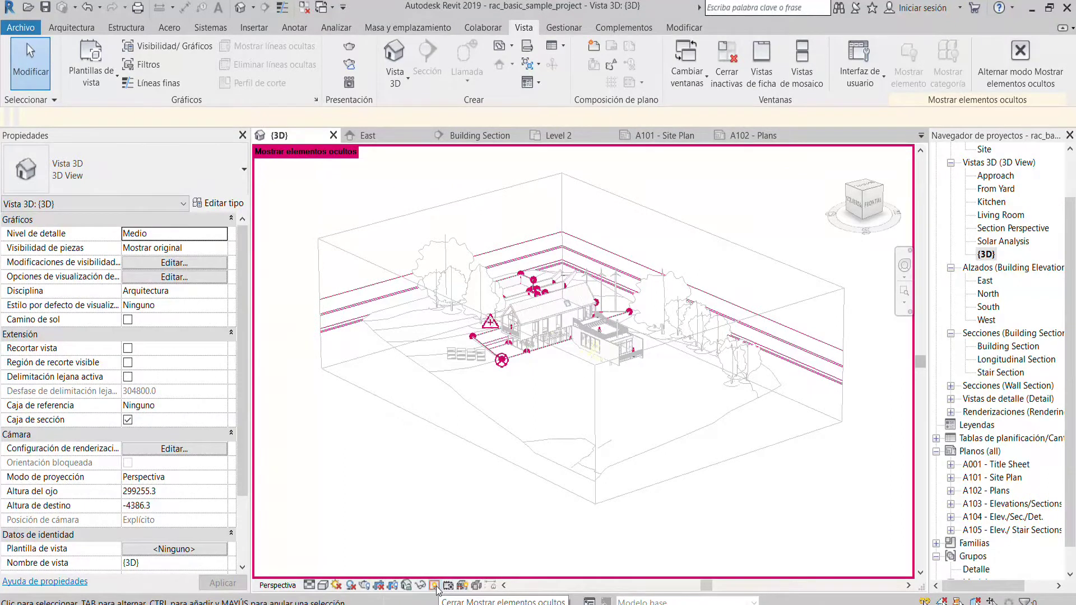
Step: Close Mostrar elementos ocultos and select the section box to show its resize grips
left_click(435, 585)
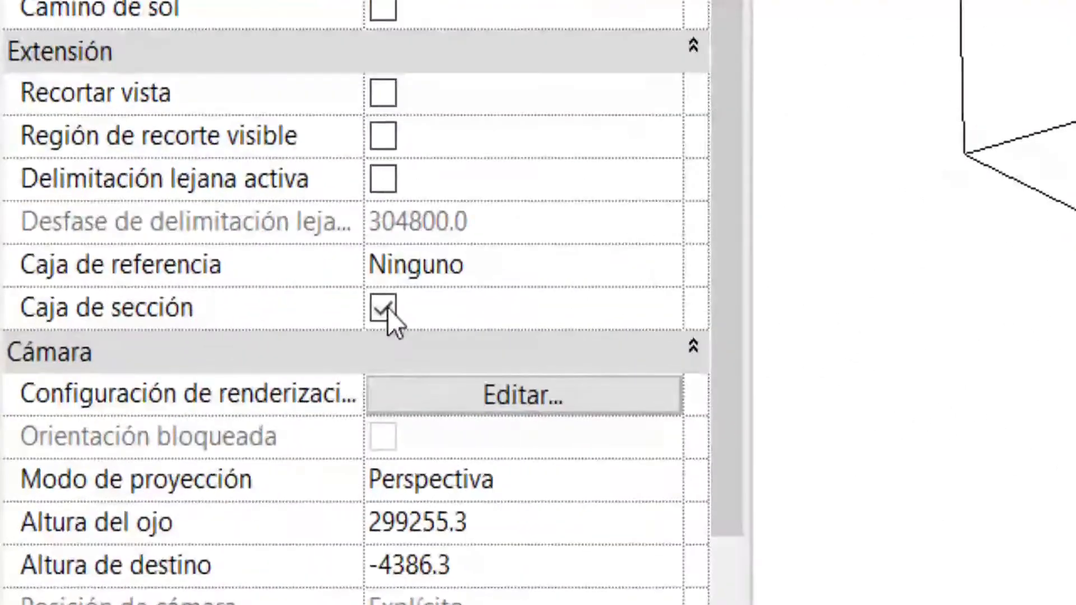
left_click(128, 421)
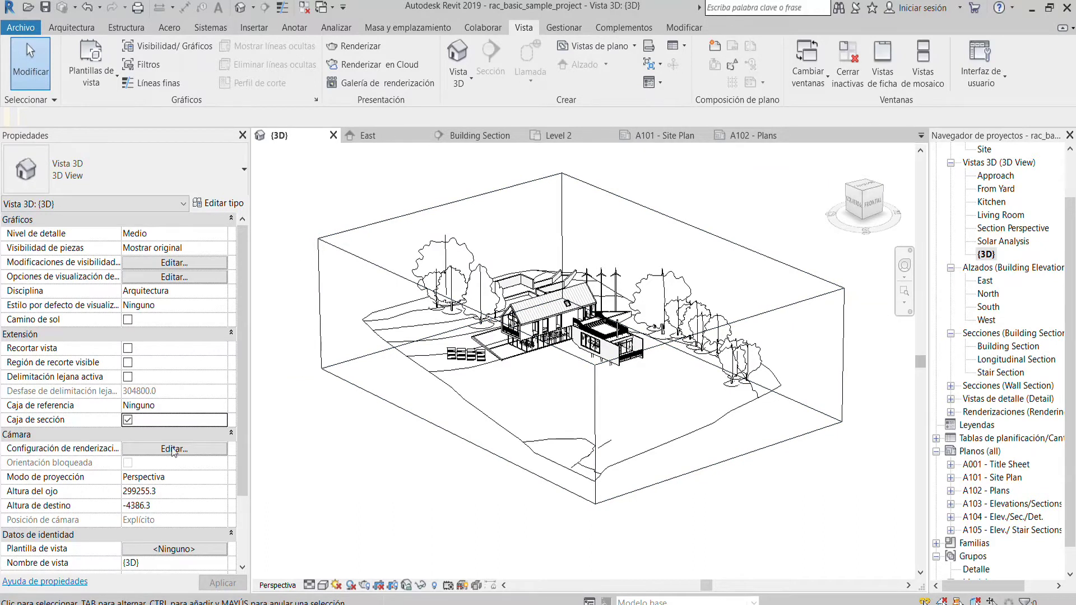
left_click(338, 251)
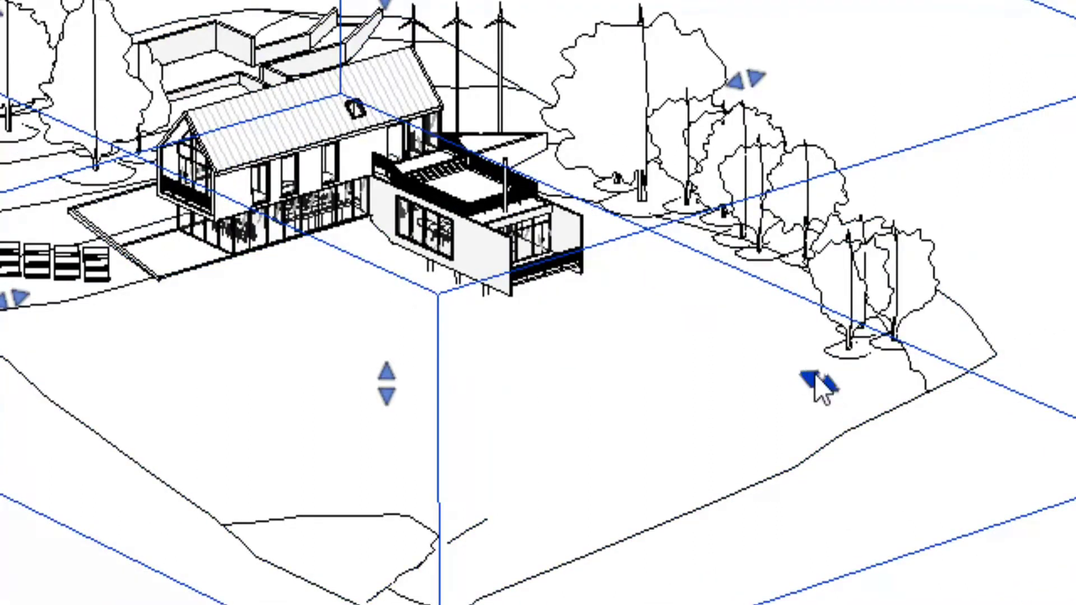
Step: Raise the section box bottom and lower its top to slice the house, then orbit into the cut
mouse_move(379, 386)
left_mouse_down()
mouse_move(386, 207)
mouse_move(375, 552)
mouse_move(404, 397)
mouse_move(389, 351)
left_mouse_up()
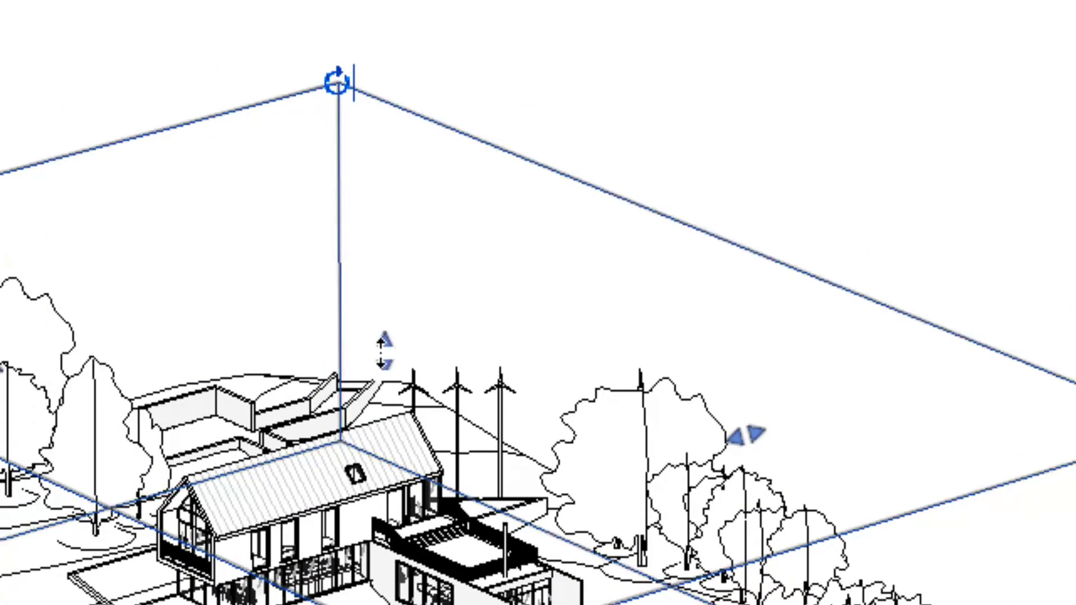
left_click_drag(384, 347, 393, 555)
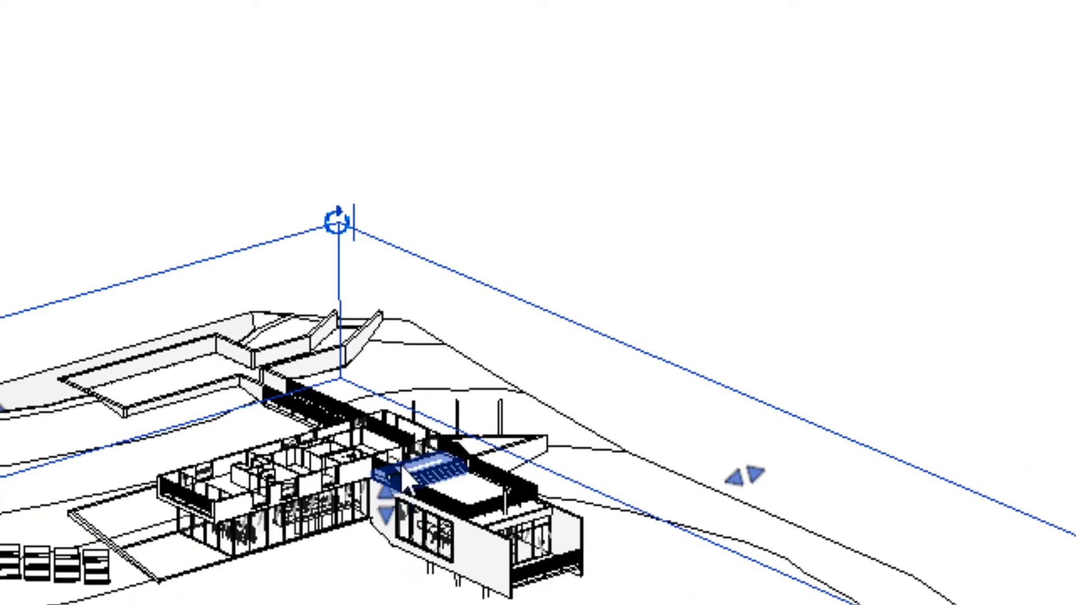
scroll(576, 267, "up", 2)
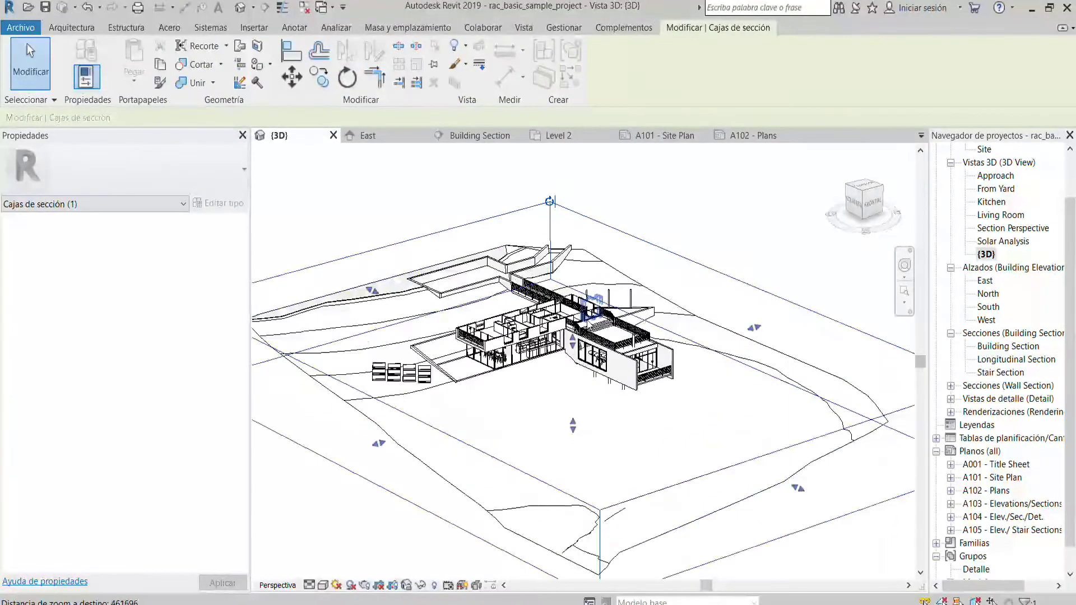
scroll(576, 267, "up", 2)
mouse_move(576, 267)
middle_mouse_down("shift")
mouse_move(617, 325)
mouse_move(609, 348)
mouse_move(738, 426)
middle_mouse_up("shift")
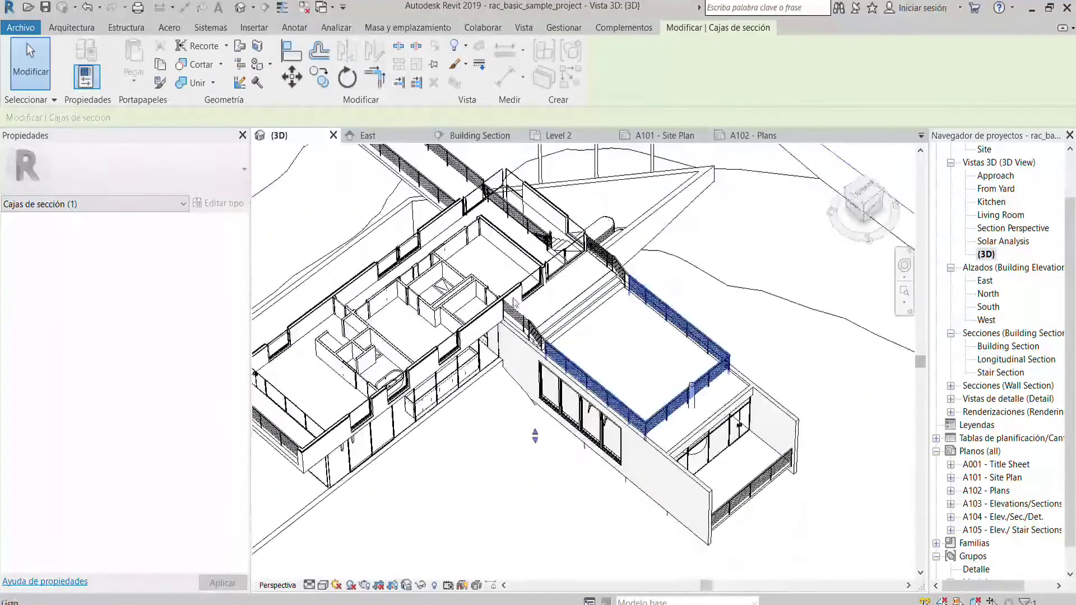
scroll(535, 436, "up", 2)
scroll(535, 436, "up", 2)
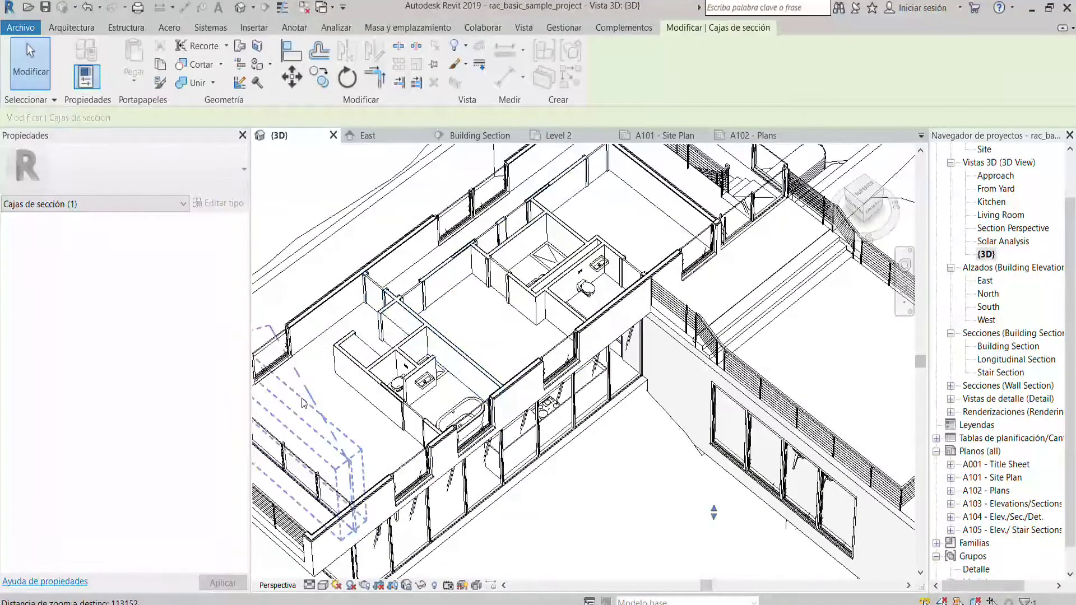
scroll(455, 374, "up", 2)
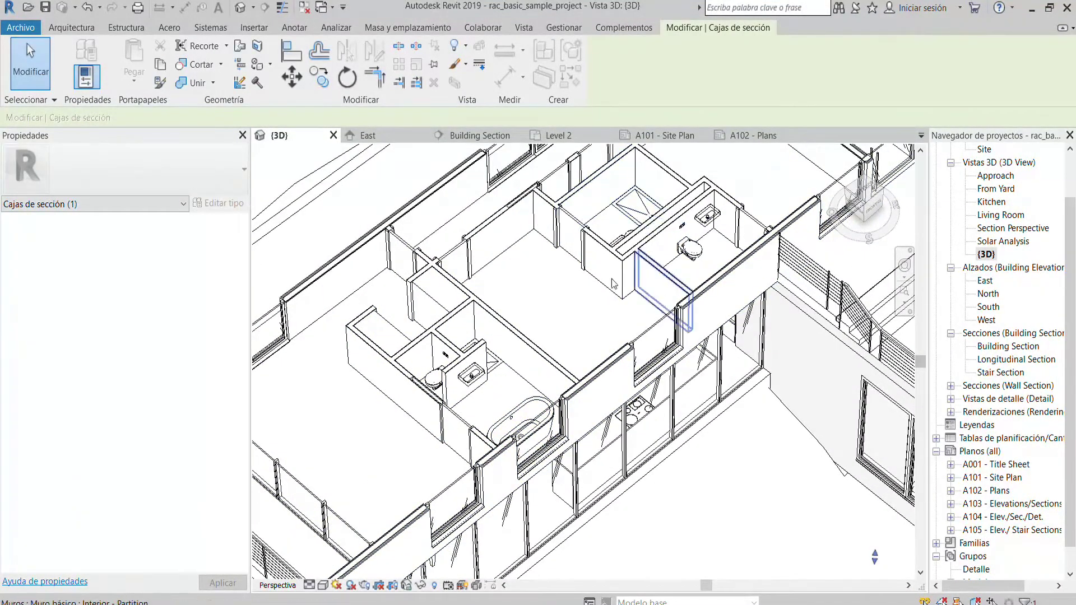
scroll(588, 363, "down", 2)
scroll(587, 363, "down", 2)
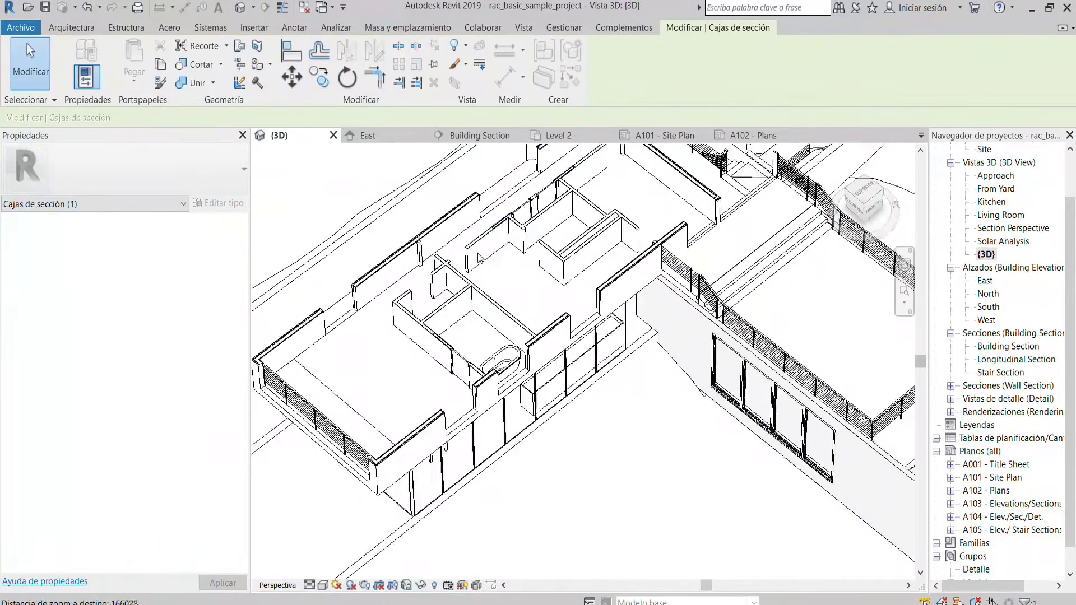
scroll(587, 362, "down", 2)
Step: Lower the section box top to the ground floor and zoom into the kitchen and back out
left_click_drag(654, 394, 655, 432)
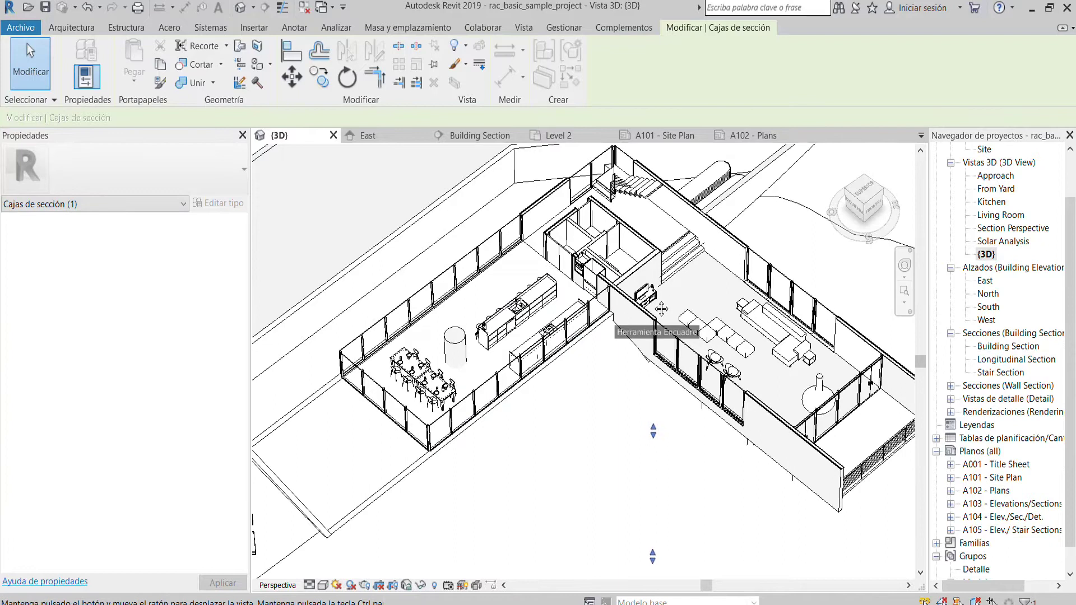
scroll(661, 314, "up", 2)
scroll(662, 359, "up", 2)
scroll(662, 398, "up", 2)
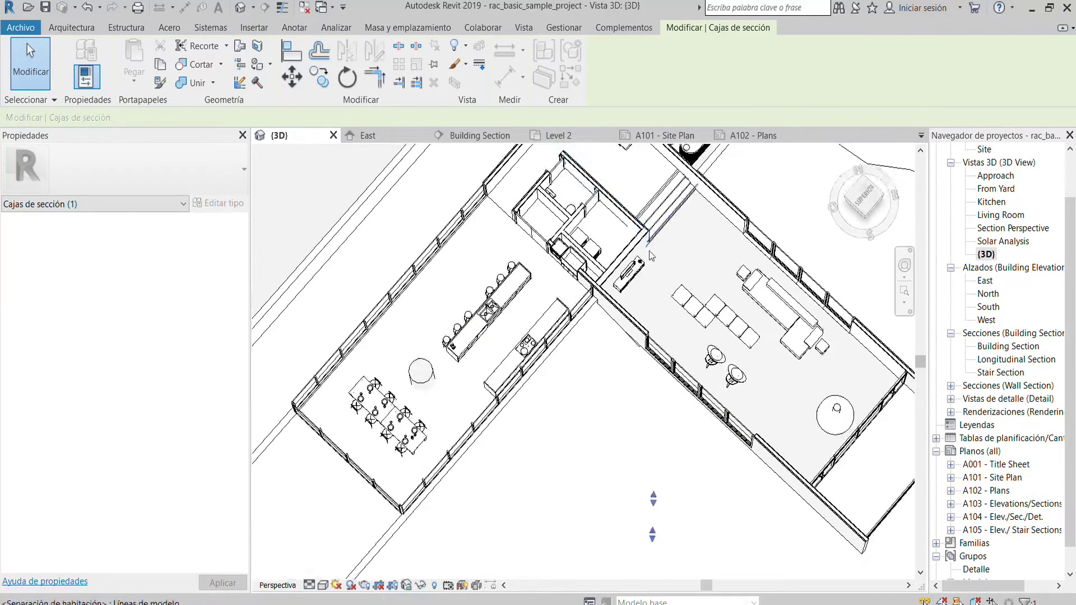
scroll(660, 372, "up", 1)
scroll(602, 300, "up", 1)
scroll(603, 300, "up", 1)
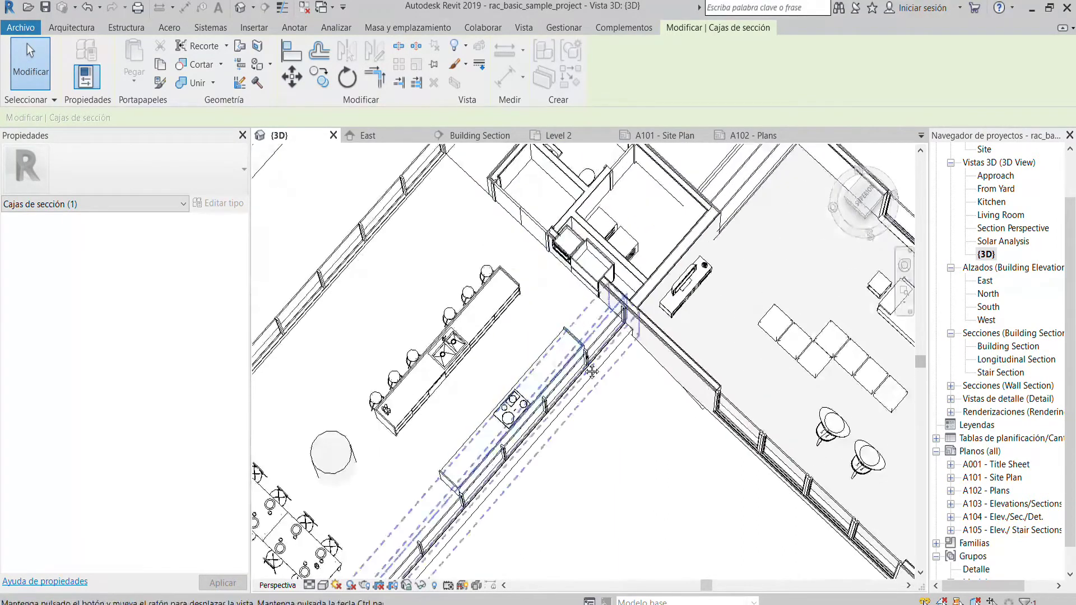
scroll(602, 300, "up", 1)
scroll(603, 300, "up", 2)
scroll(634, 380, "down", 2)
scroll(634, 380, "down", 2)
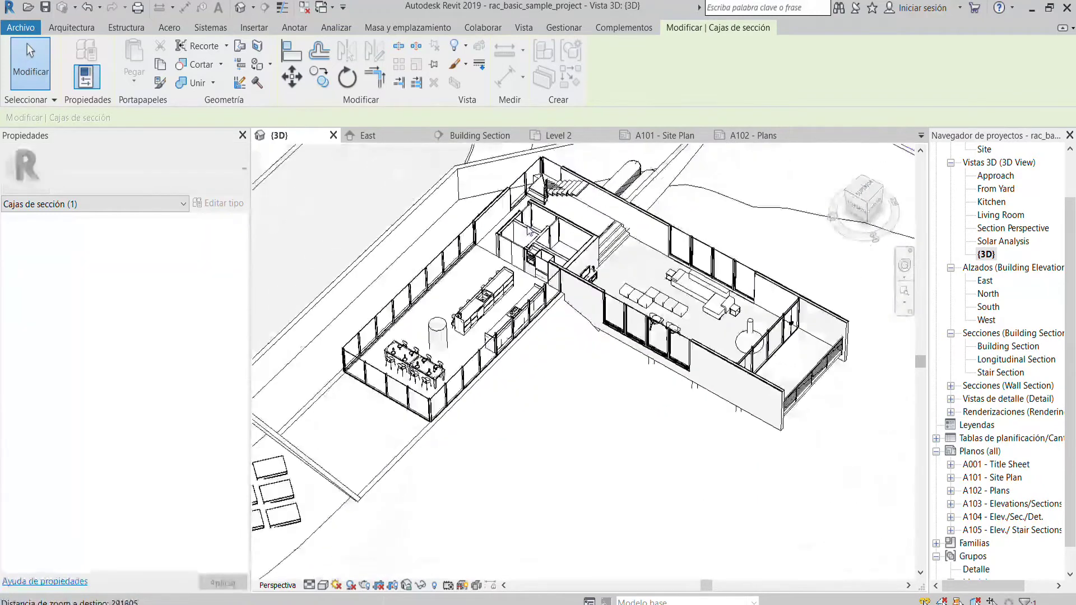
scroll(635, 380, "down", 2)
scroll(635, 380, "down", 1)
scroll(635, 380, "down", 2)
scroll(617, 364, "down", 2)
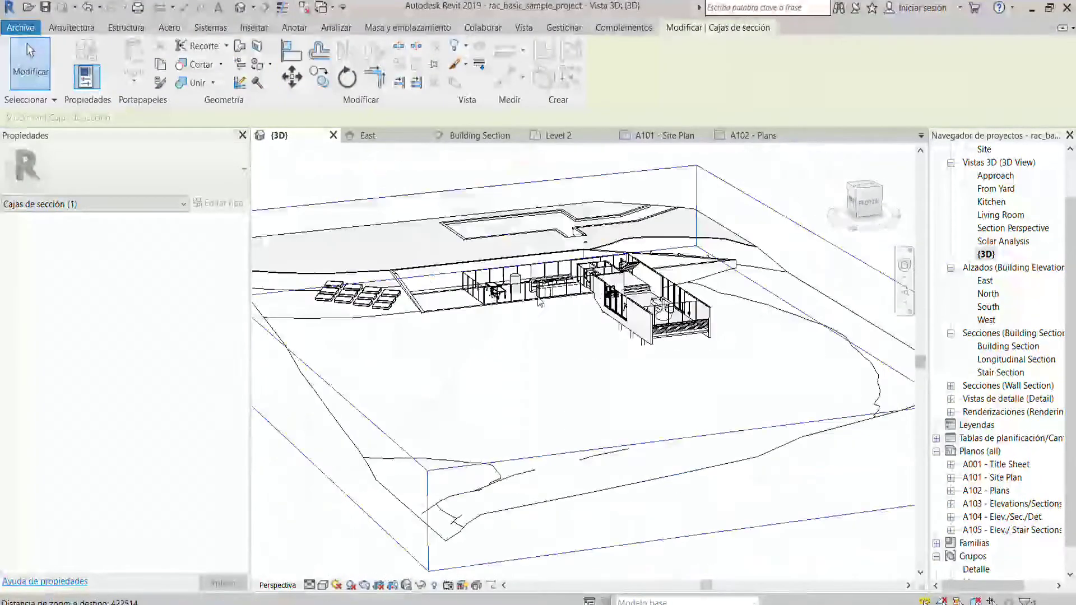
scroll(589, 347, "down", 1)
scroll(559, 326, "down", 1)
scroll(560, 326, "down", 1)
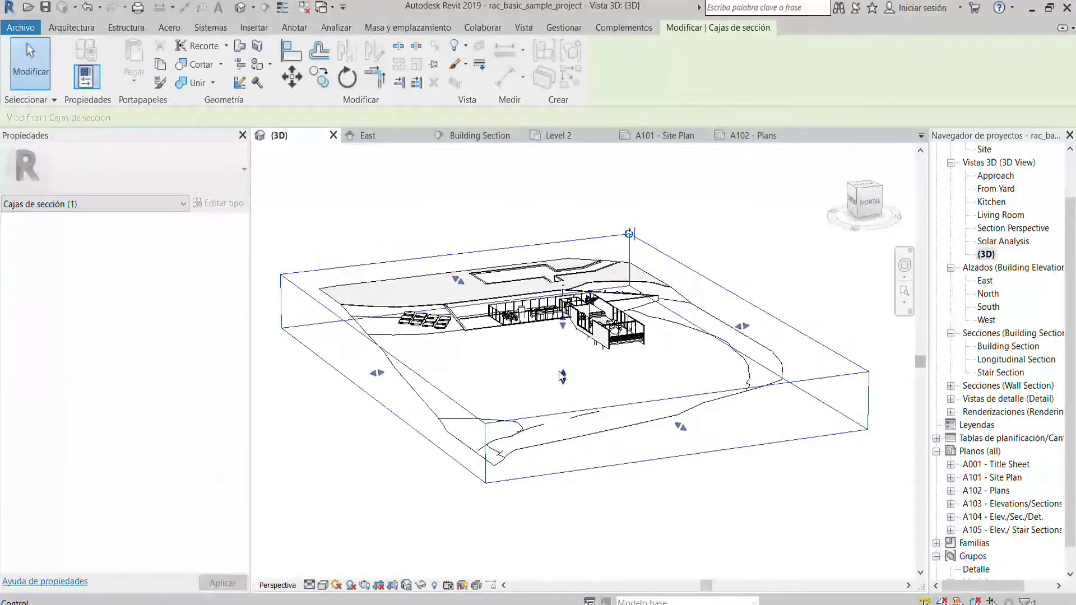
Step: Deselect the section box and untick Caja de sección to show the whole model
left_click(415, 233)
left_click(367, 264)
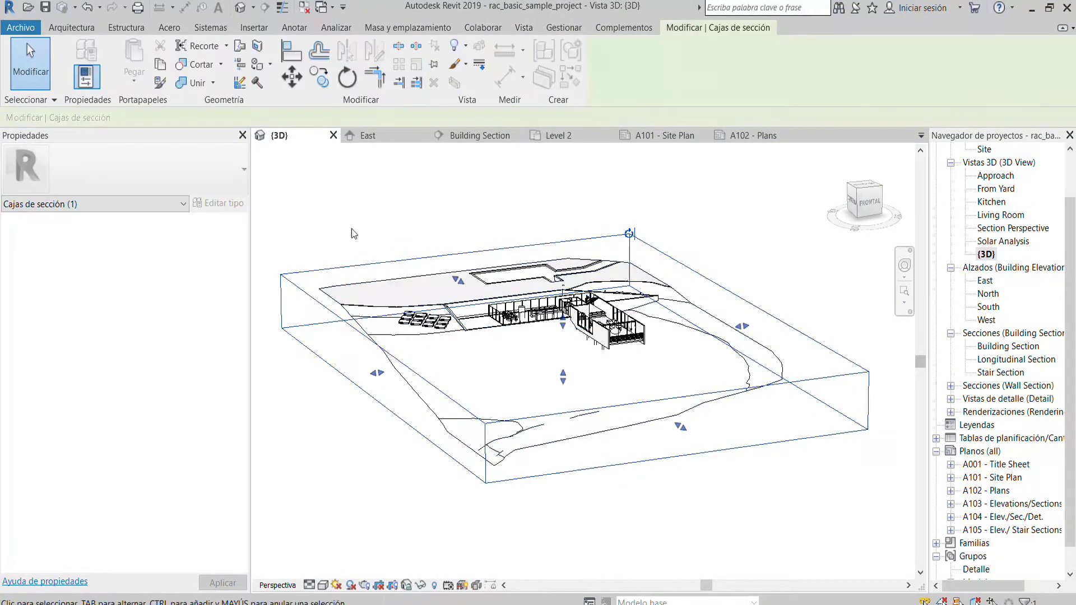
left_click(411, 214)
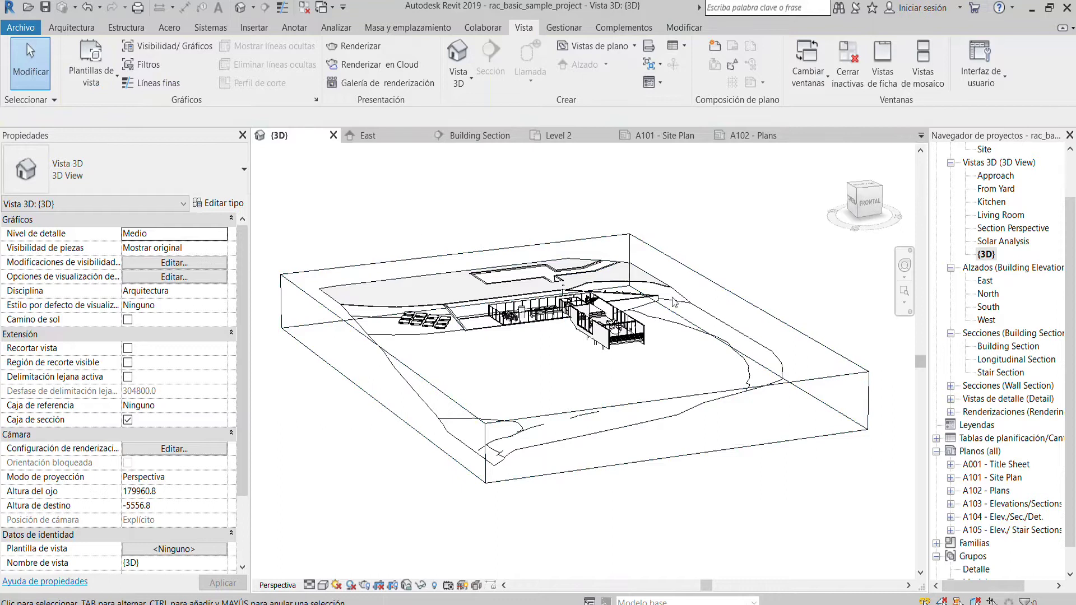
left_click(127, 420)
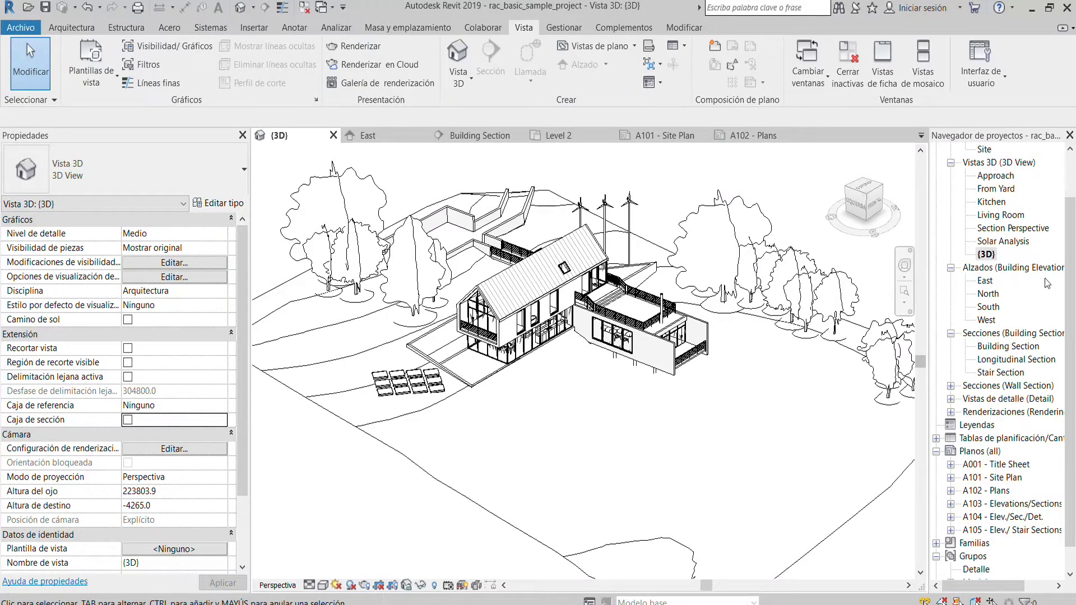
Step: Open the East, North, South and West elevation views from the Project Browser
double_click(989, 280)
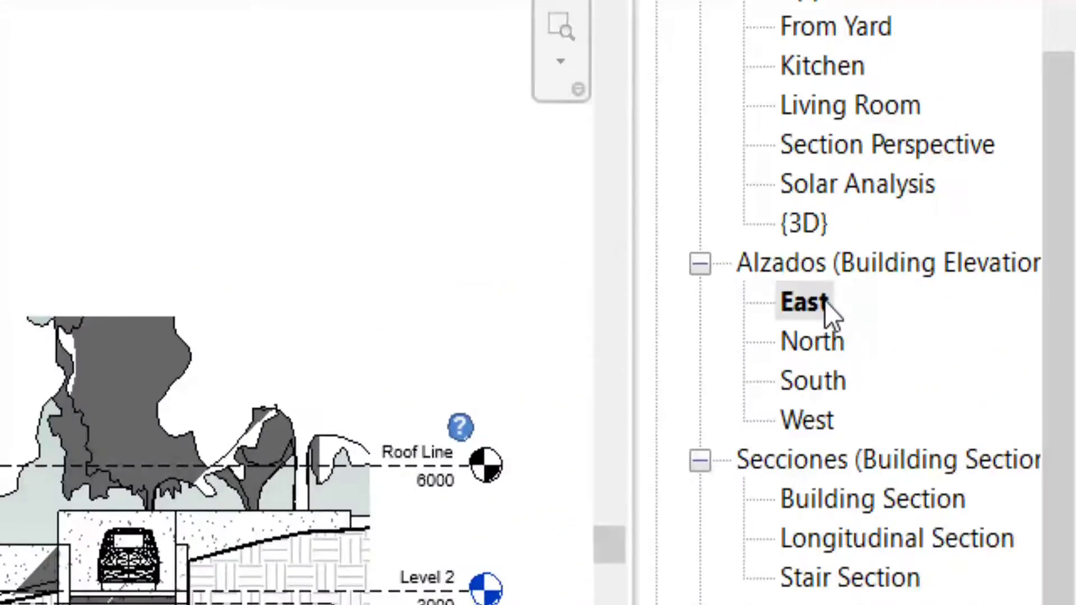
left_click(989, 267)
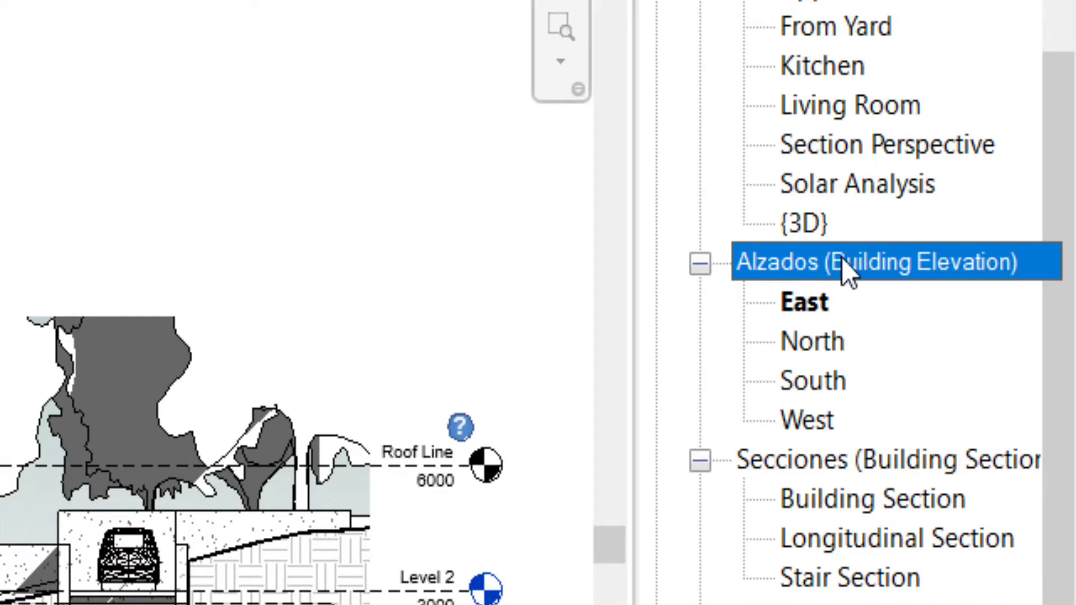
left_click(817, 305)
left_click(812, 343)
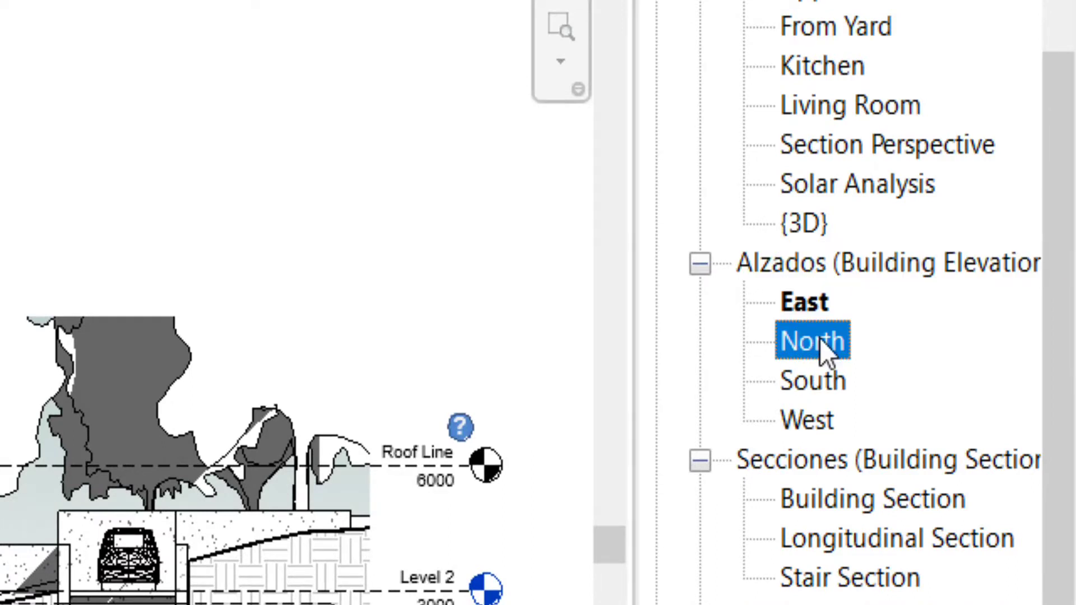
double_click(820, 342)
double_click(818, 382)
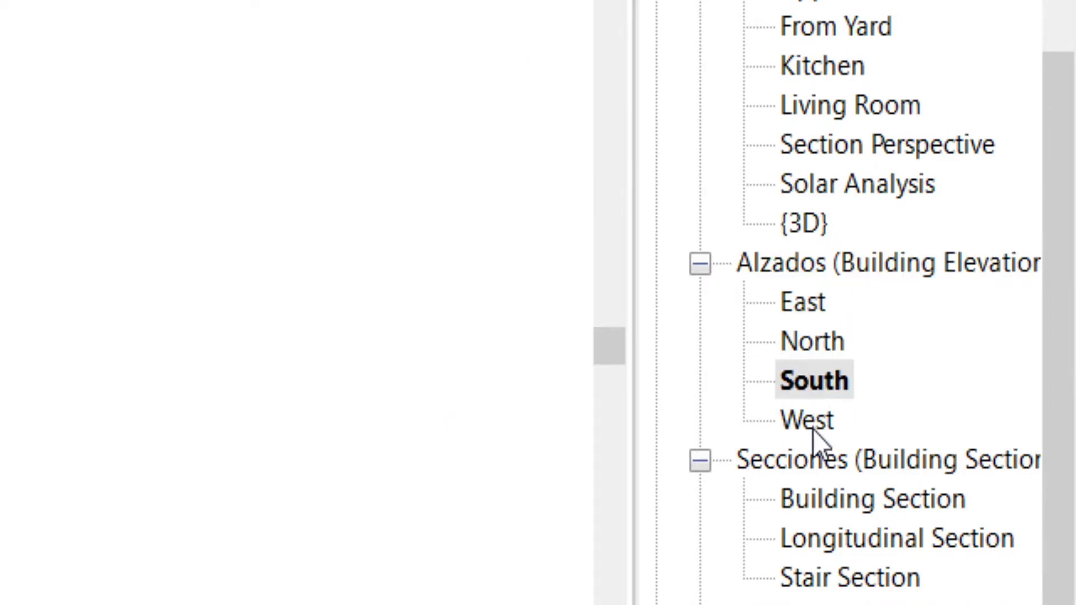
double_click(813, 430)
double_click(813, 306)
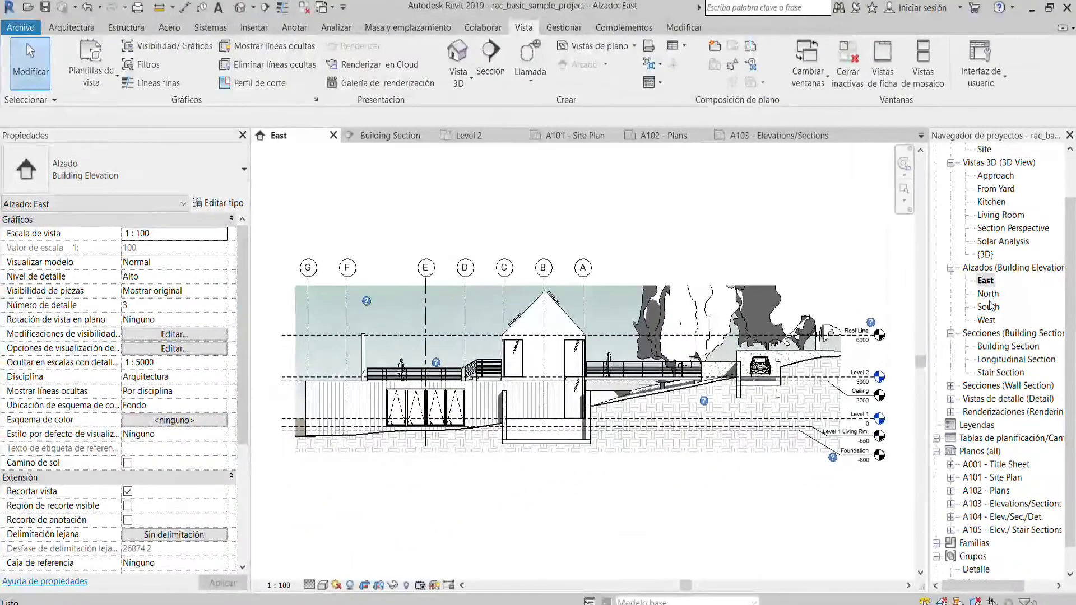
Step: Open the Typ. Wall Section view, then the Level 1 floor plan
left_click(951, 385)
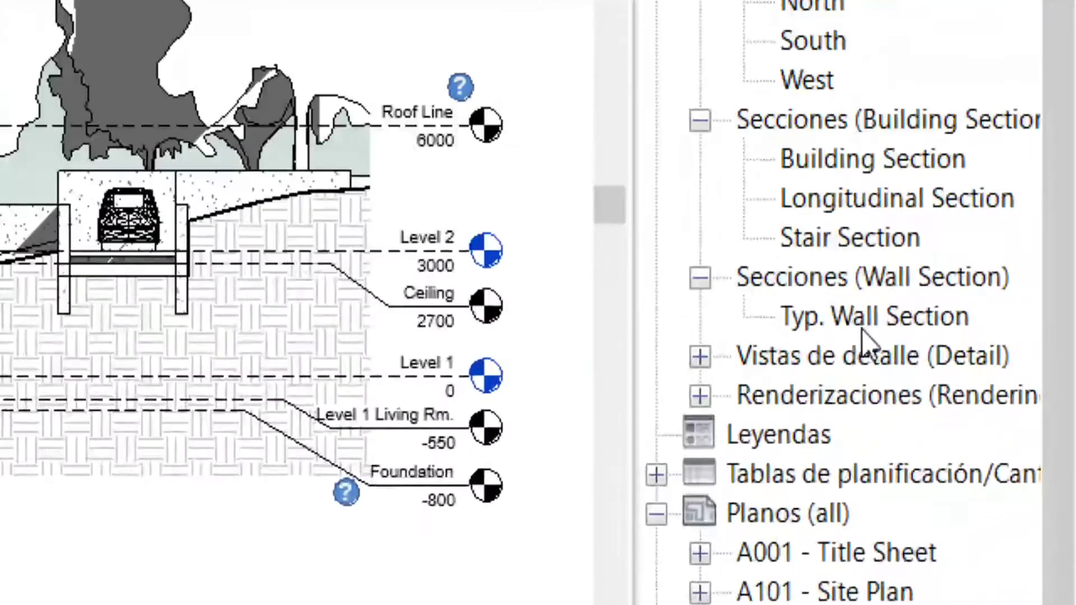
double_click(860, 315)
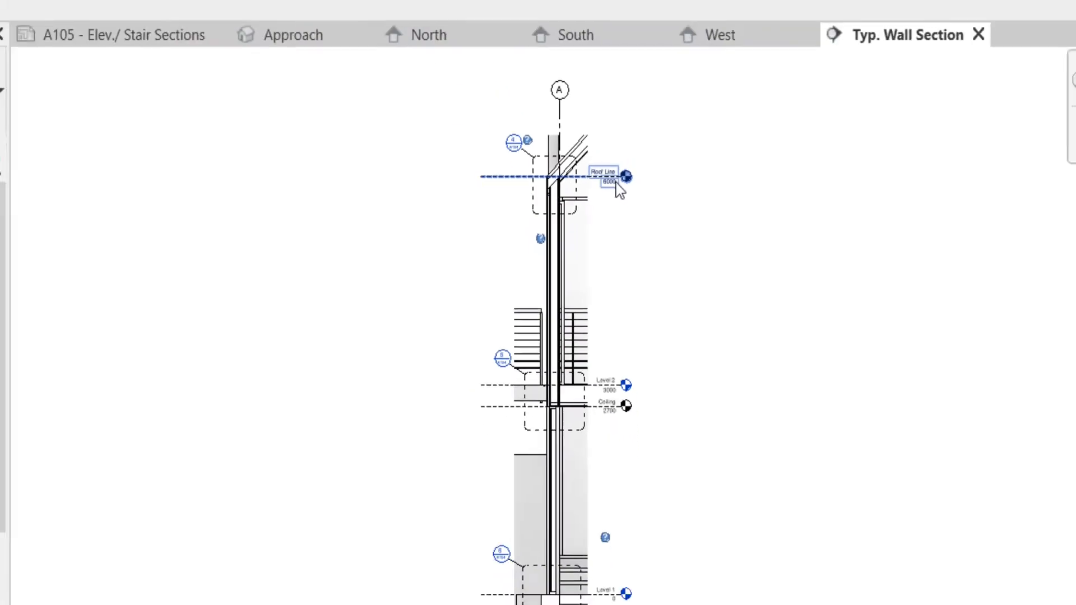
scroll(1002, 314, "up", 2)
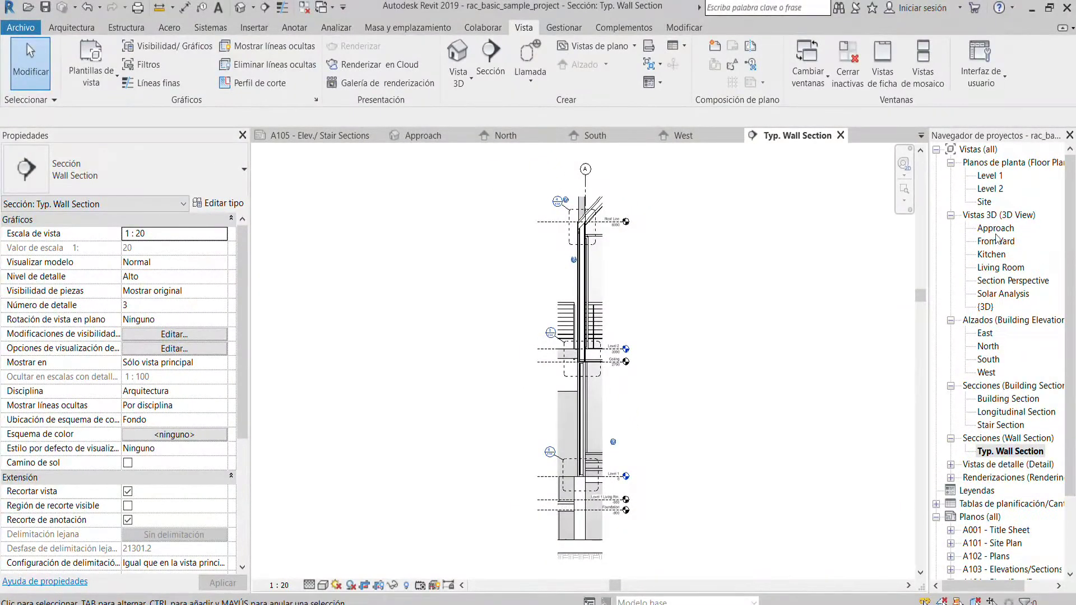
double_click(990, 176)
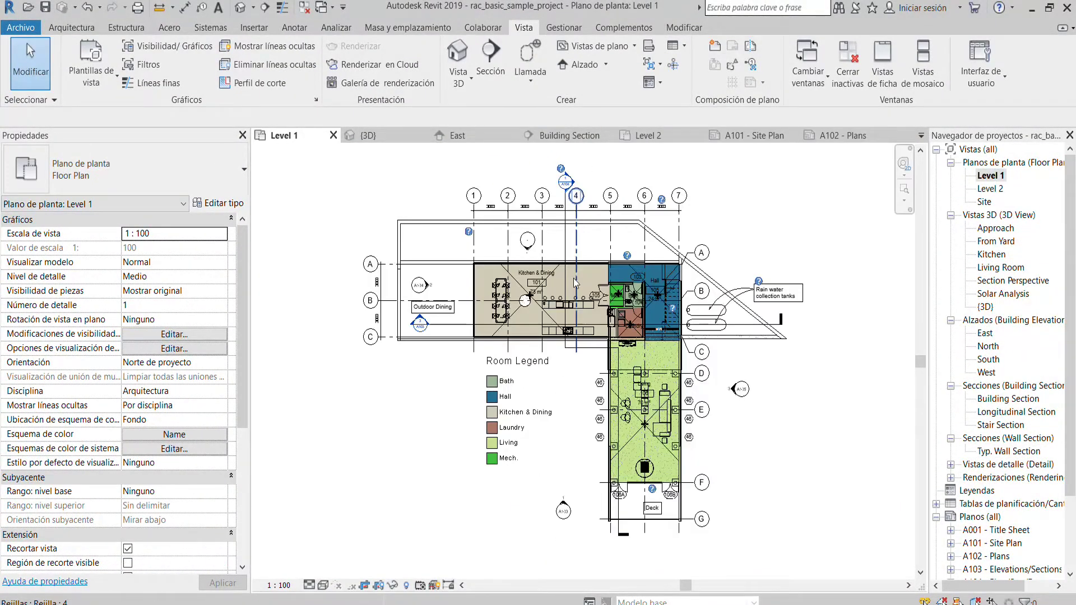
Step: Zoom and pan around the Level 1 plan, toward the Living room and then the whole floor
scroll(575, 283, "up", 5)
scroll(550, 308, "down", 3)
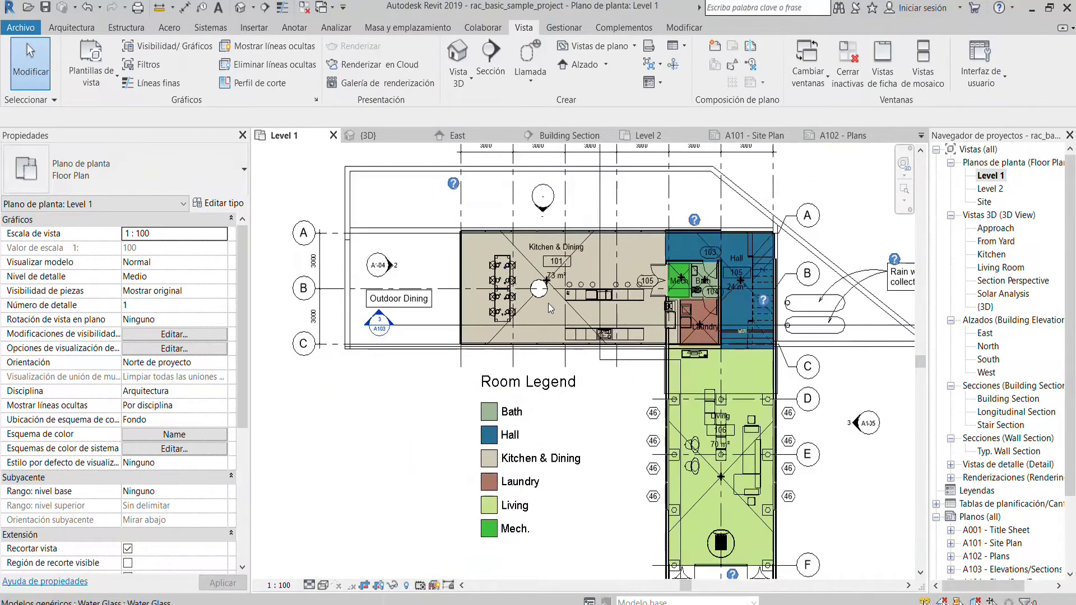
scroll(550, 308, "down", 2)
middle_click_drag(588, 494, 530, 336)
scroll(560, 347, "up", 3)
scroll(586, 361, "up", 1)
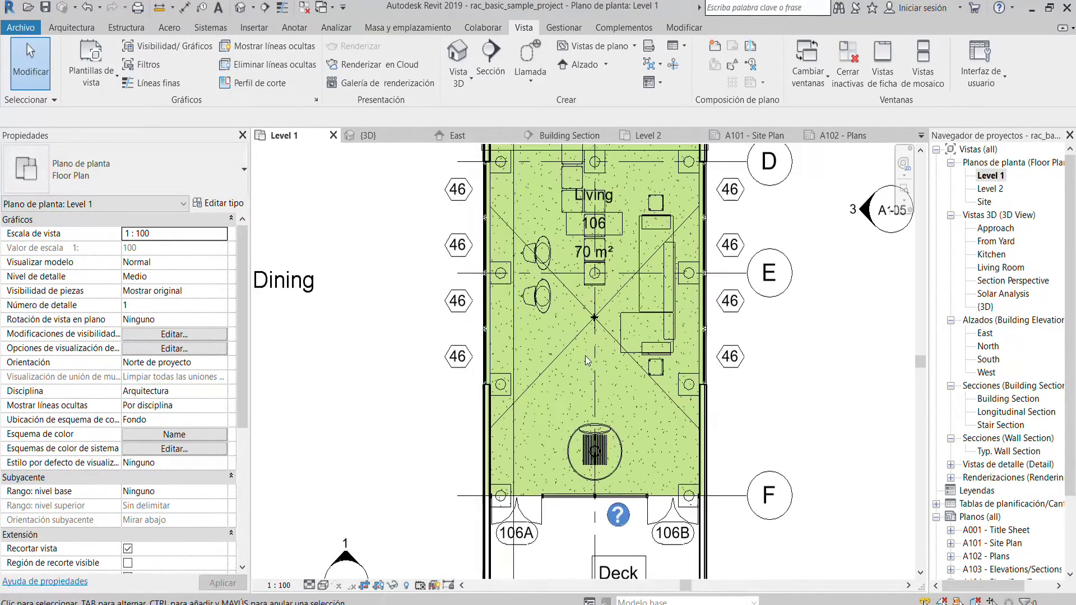
scroll(586, 360, "down", 3)
scroll(587, 360, "down", 2)
middle_click_drag(616, 263, 616, 403)
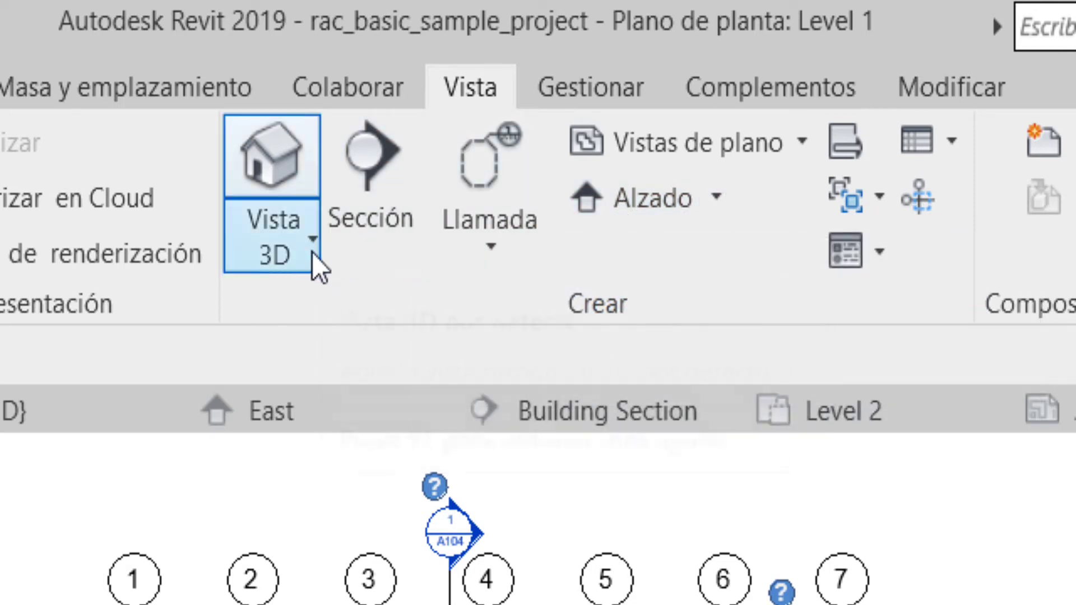
Step: Draw a vertical section through the Kitchen & Dining room and pull its side boundary toward the hall
left_click(286, 247)
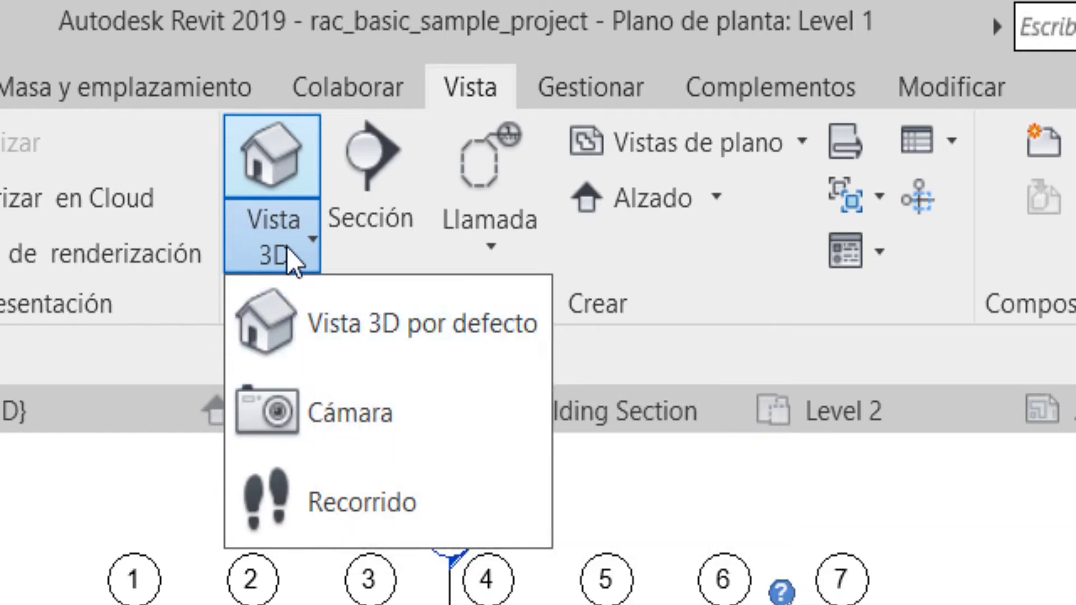
left_click(287, 246)
left_click(371, 179)
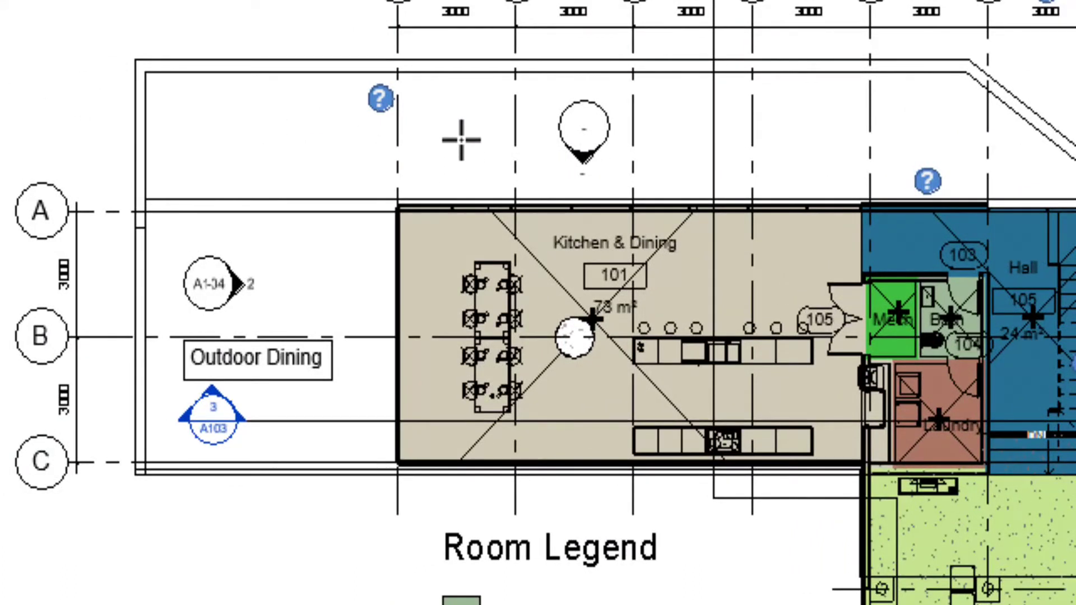
left_click(460, 140)
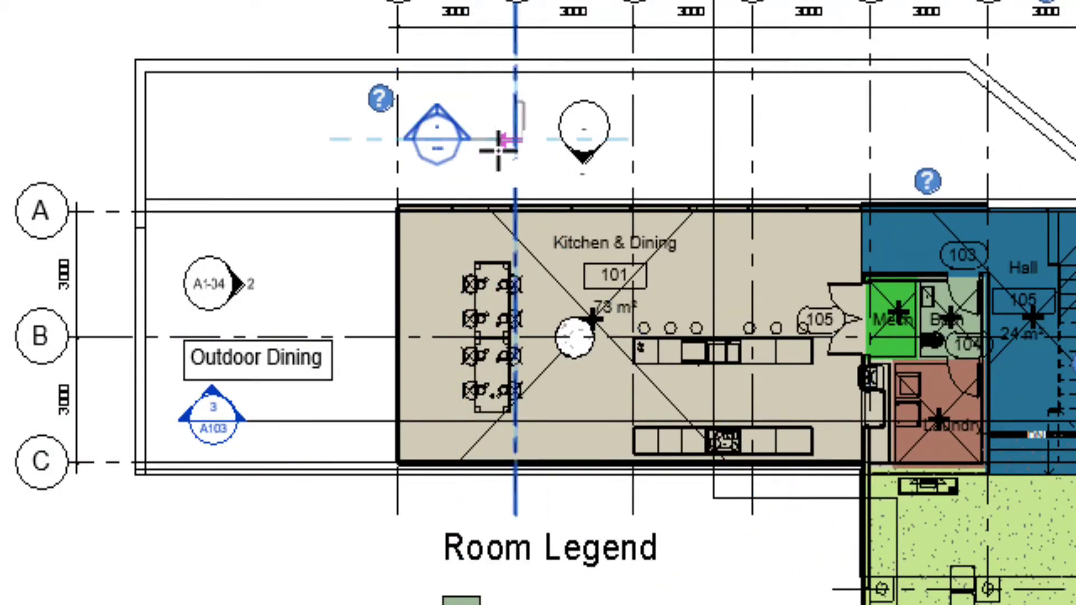
left_click(460, 521)
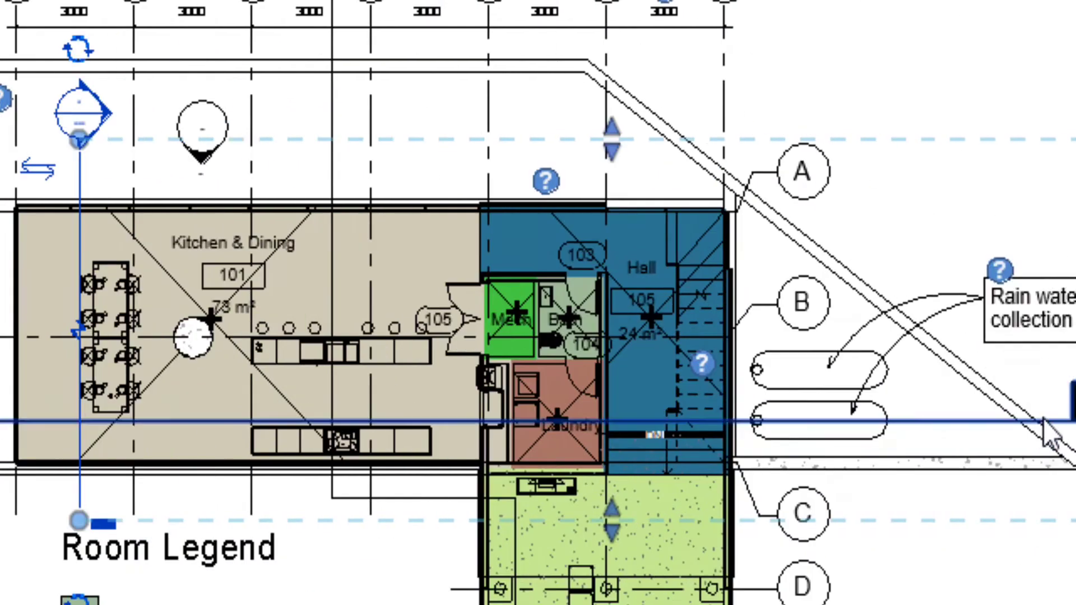
left_click(889, 421)
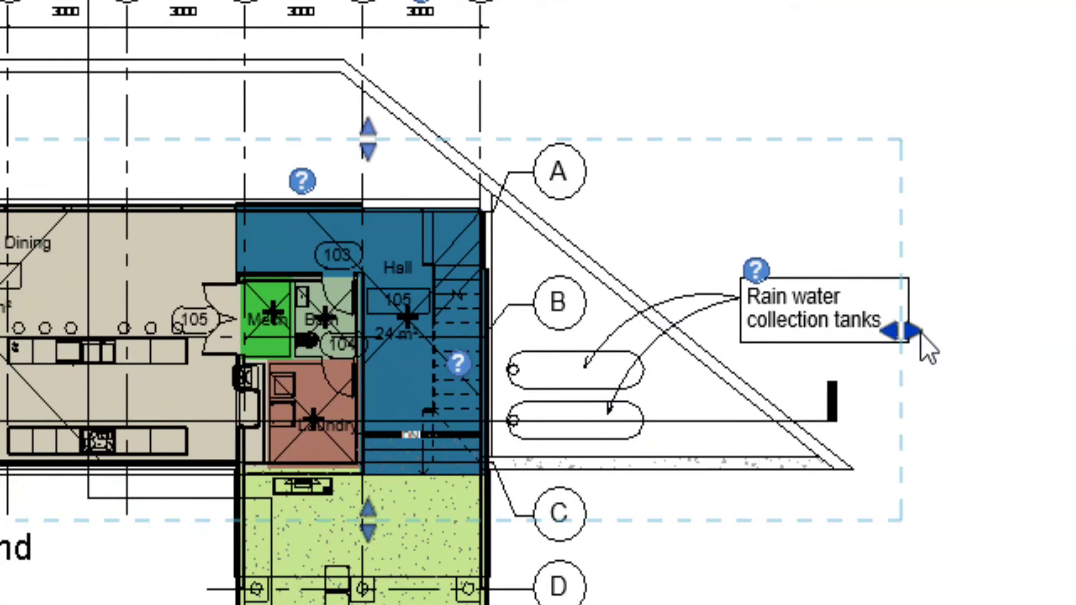
mouse_move(877, 327)
left_mouse_down()
mouse_move(530, 347)
mouse_move(177, 341)
left_mouse_up()
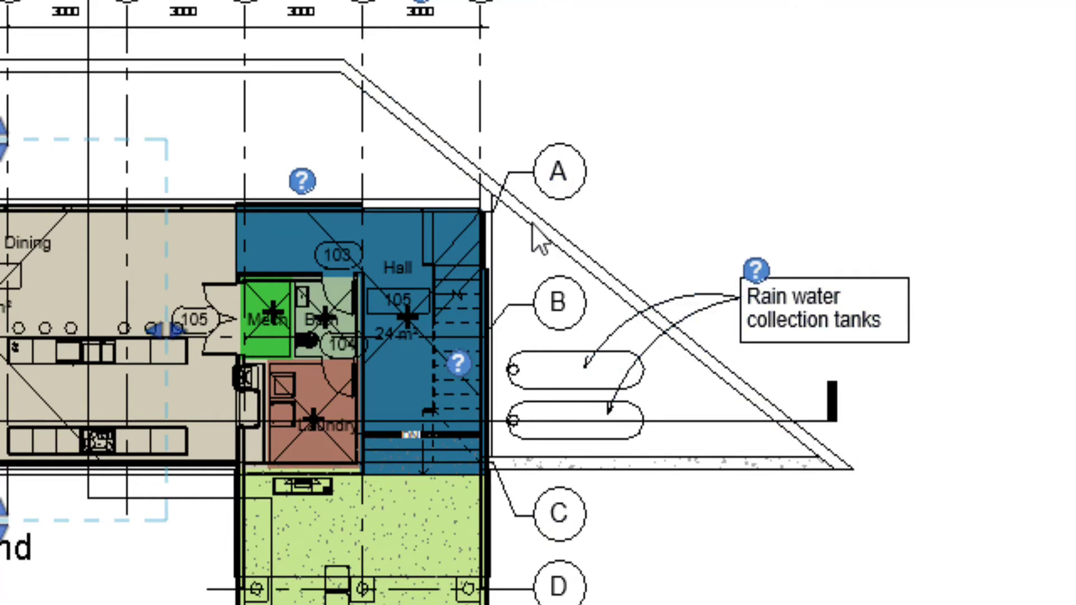
Step: Resize Section 0's crop extent: widen, narrow back, and raise the upper boundary
left_click_drag(170, 334, 990, 337)
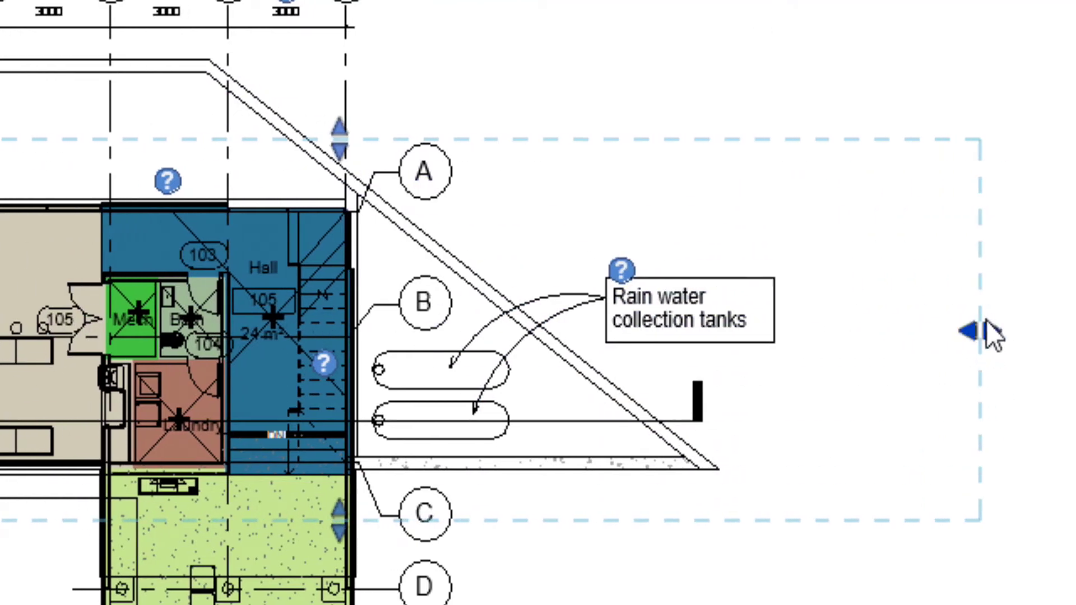
mouse_move(986, 332)
left_mouse_down()
mouse_move(199, 336)
mouse_move(880, 331)
left_mouse_up()
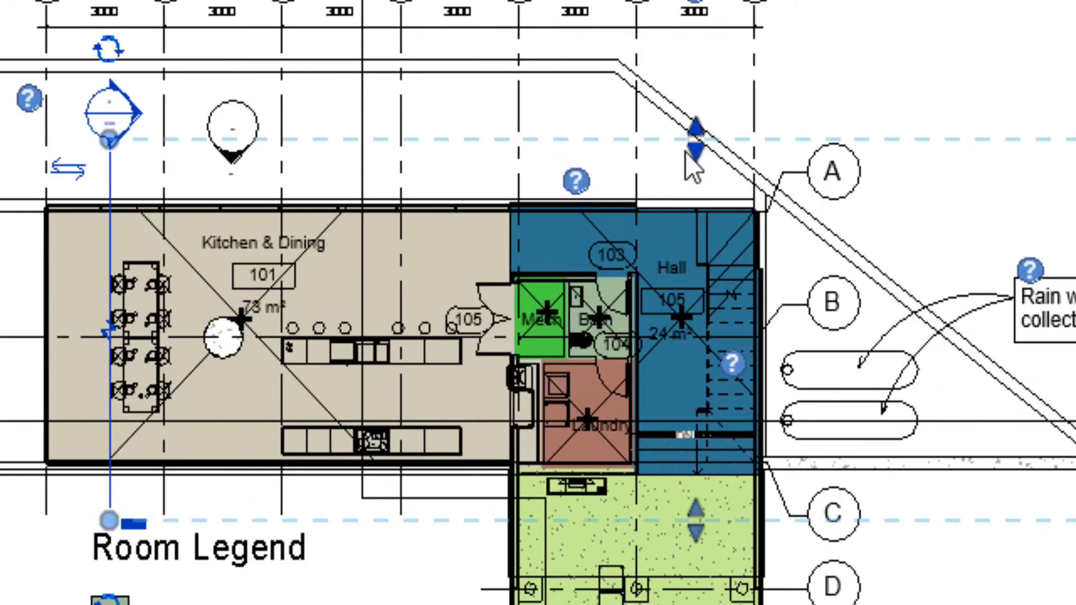
mouse_move(695, 148)
left_mouse_down()
mouse_move(694, 95)
mouse_move(702, 169)
left_mouse_up()
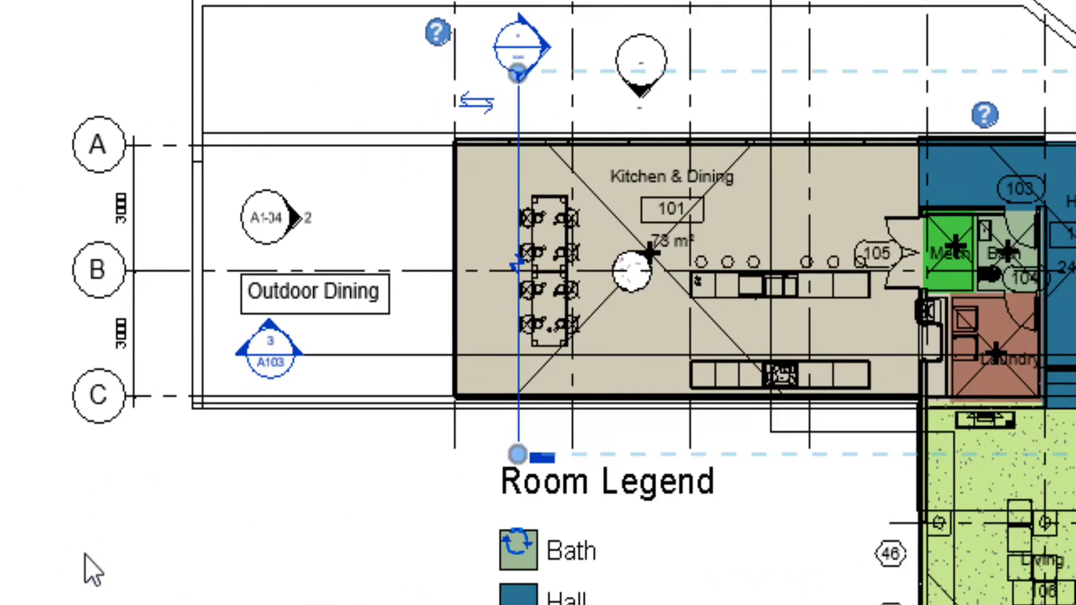
Step: Deselect, zoom in, then reselect the Section 0 line to list its actions
left_click(85, 555)
scroll(473, 95, "up", 3)
scroll(536, 214, "up", 1)
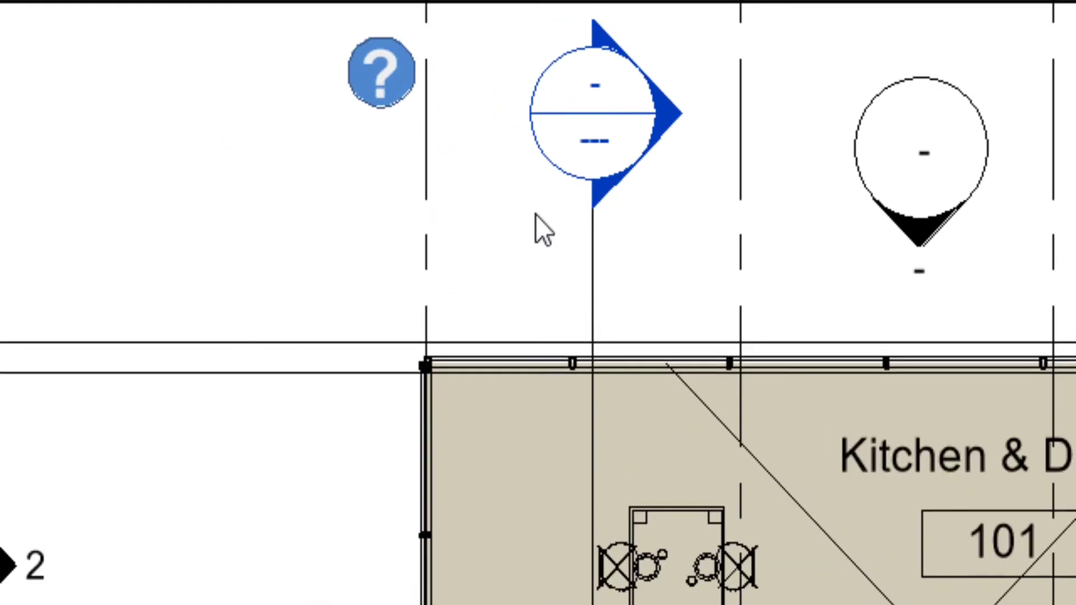
left_click(596, 263)
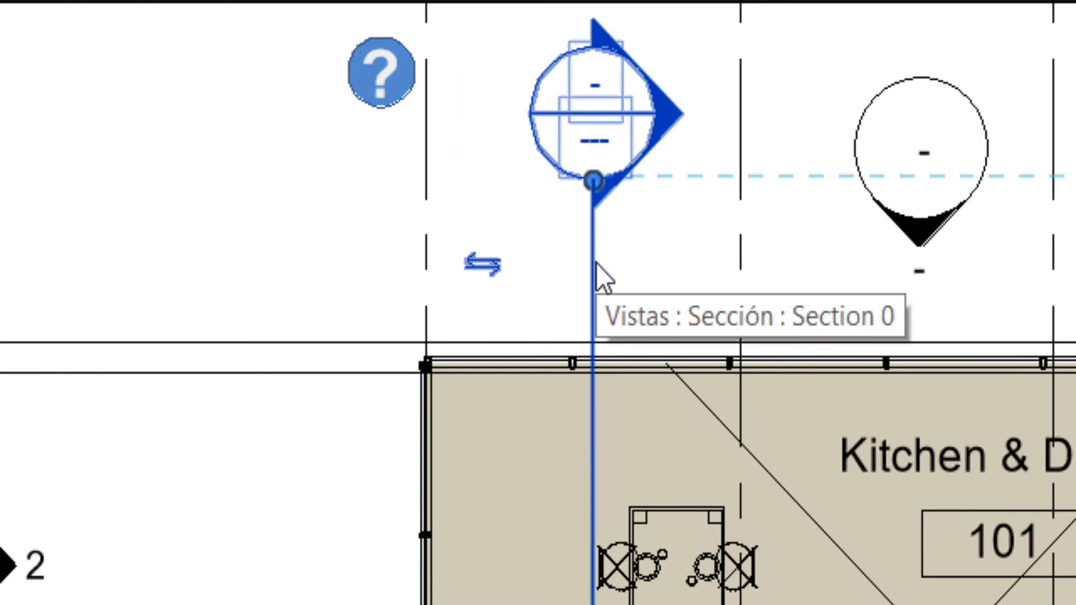
right_click(596, 263)
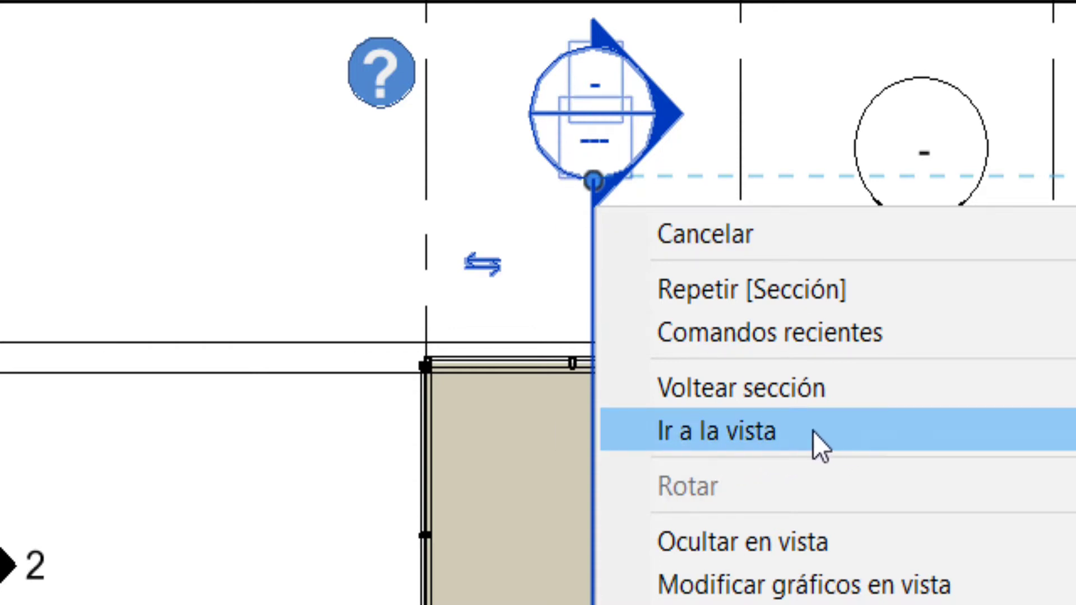
Step: Open Section 0 from Building Sections, showing grids A, B, C and levels, then select Level 1
left_click(785, 432)
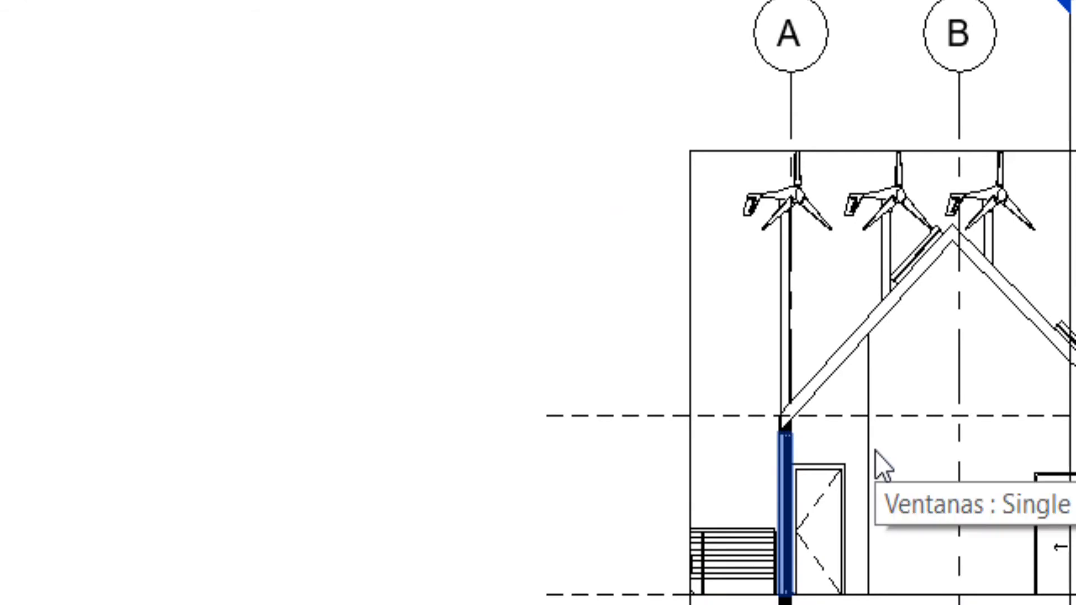
scroll(624, 442, "up", 3)
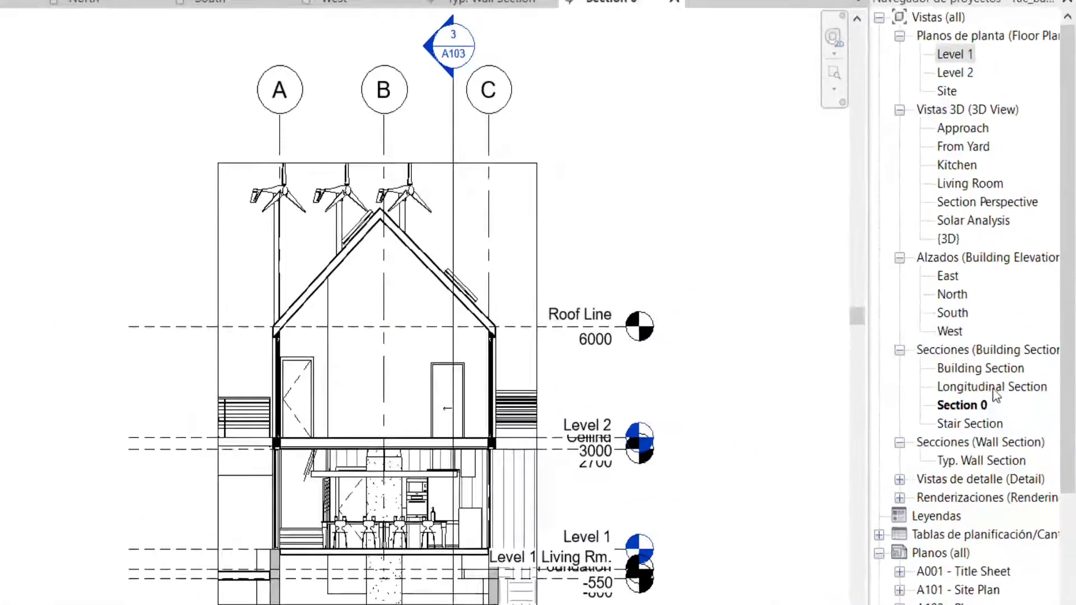
left_click(885, 208)
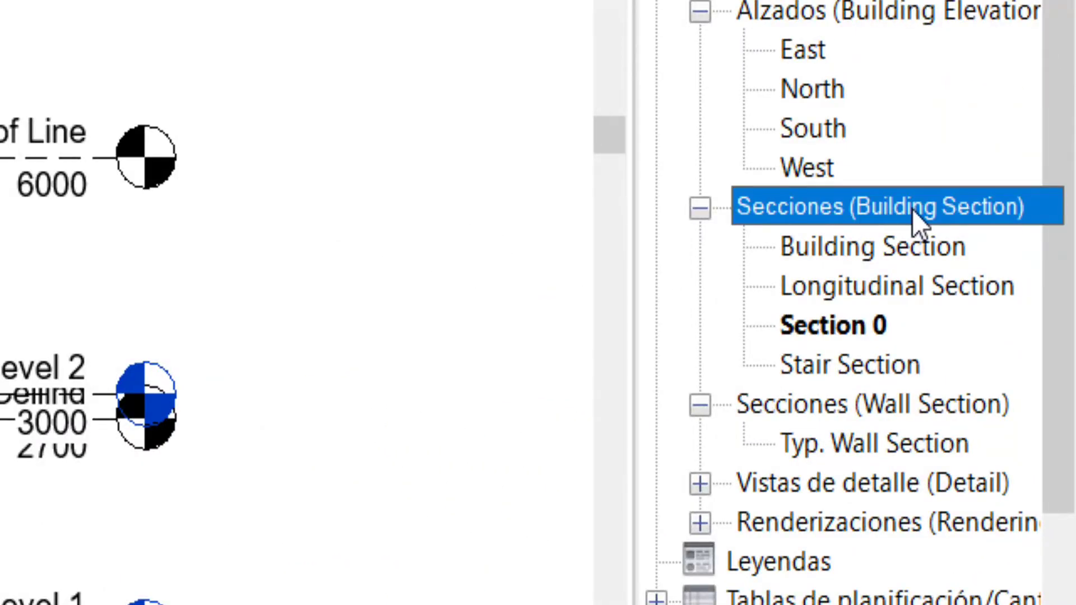
left_click(847, 319)
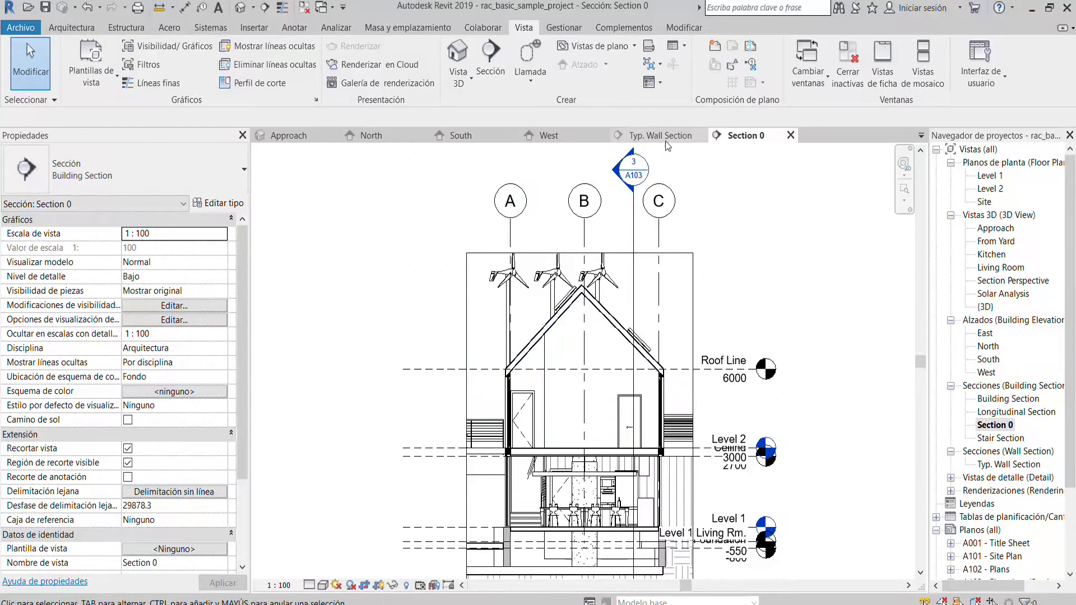
left_click(991, 175)
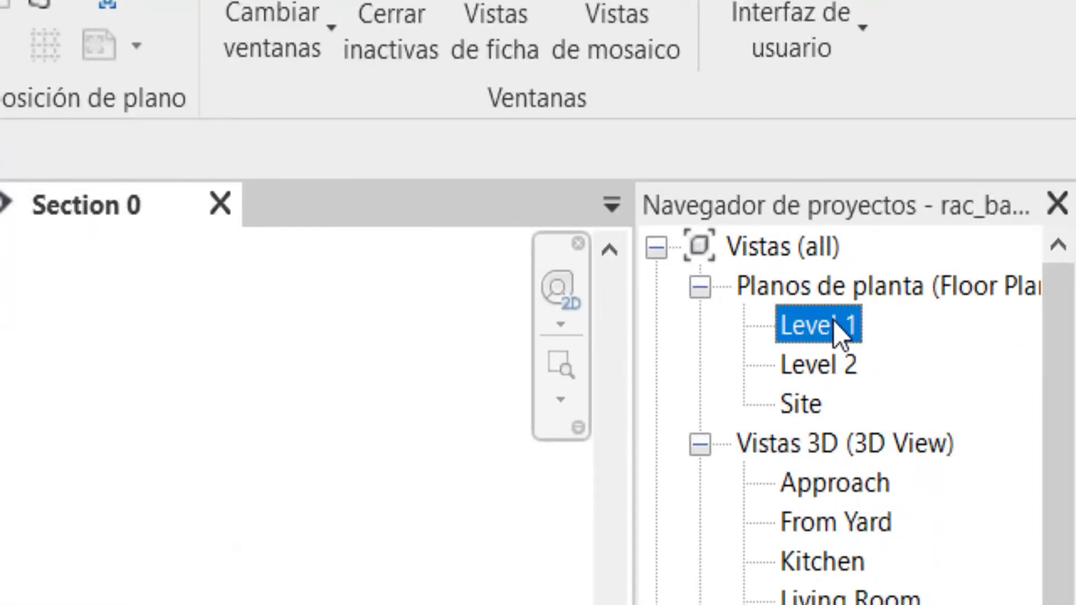
Step: Open the Level 1 plan zoomed on the kitchen and list the Vista 3D options
double_click(839, 330)
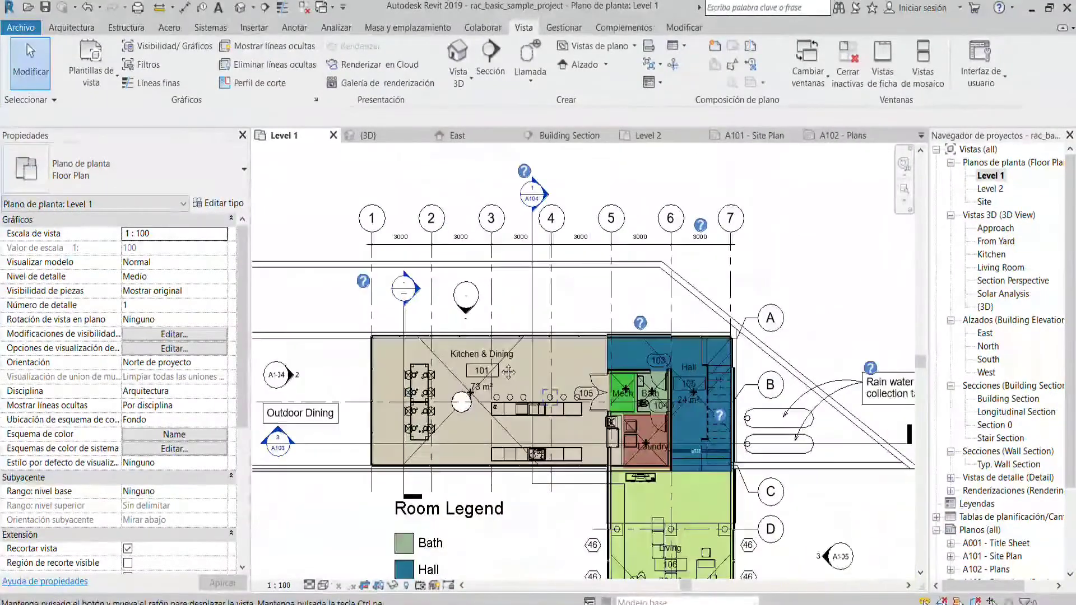
scroll(468, 379, "up", 3)
scroll(468, 380, "up", 3)
middle_click_drag(468, 379, 606, 348)
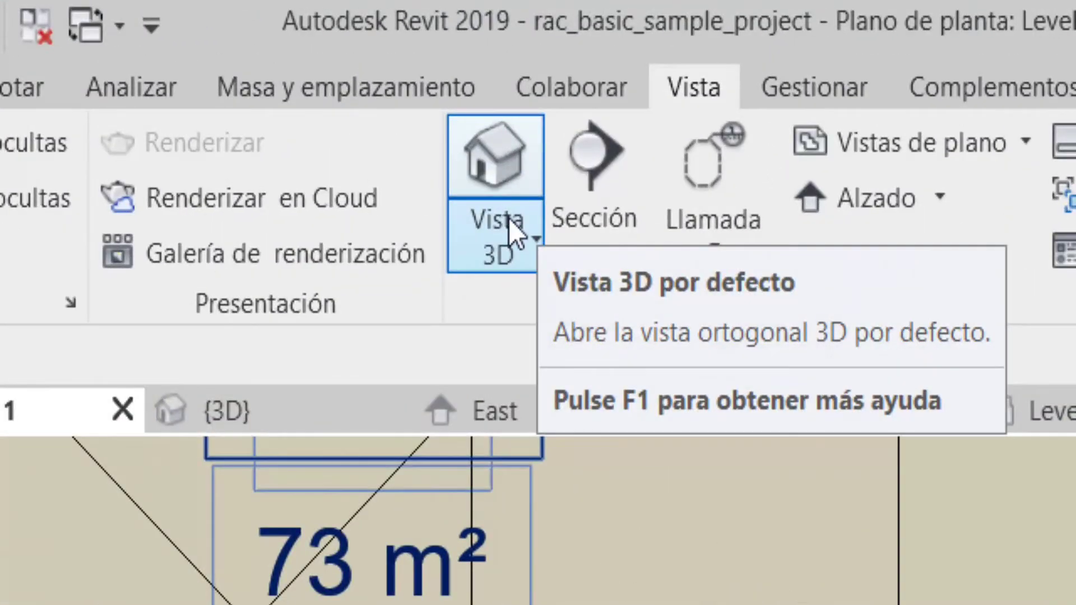
left_click(509, 217)
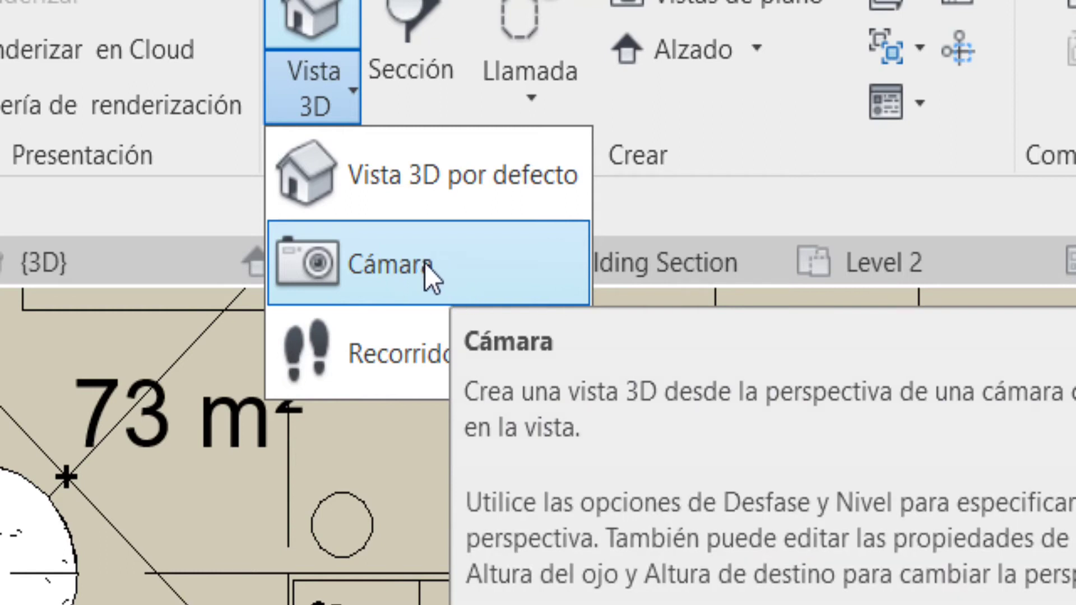
Step: Place a camera at the kitchen counter's end, aimed across the sink and cooktop
left_click(435, 258)
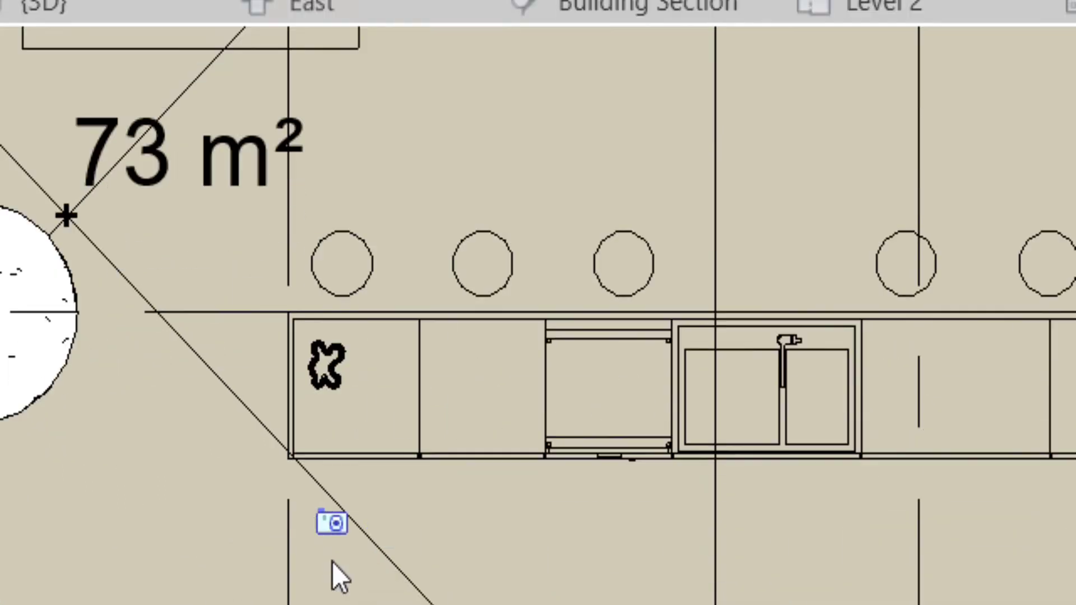
left_click(202, 261)
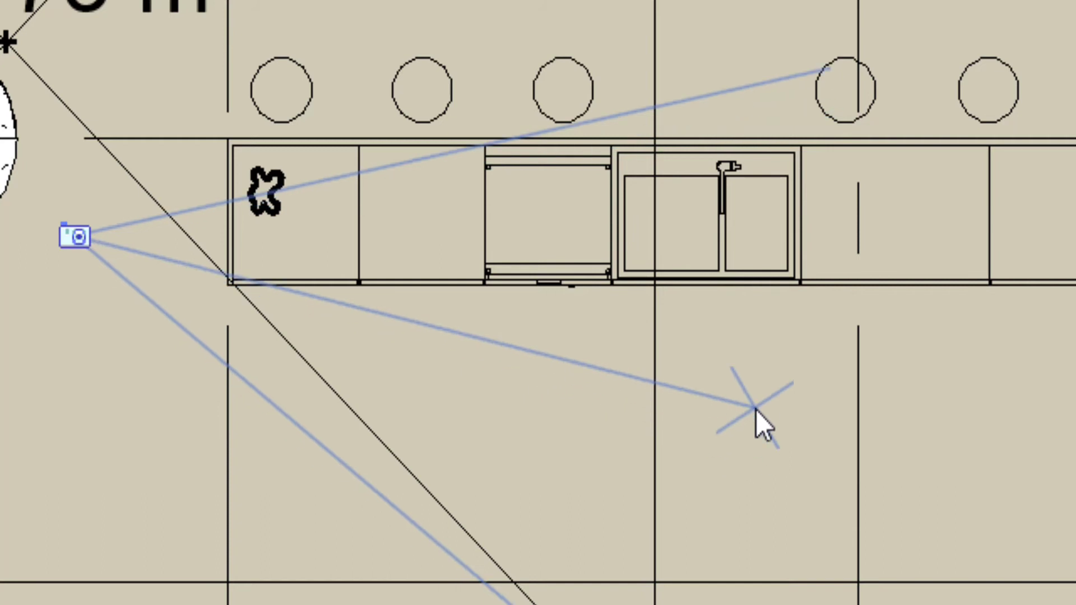
left_click(755, 410)
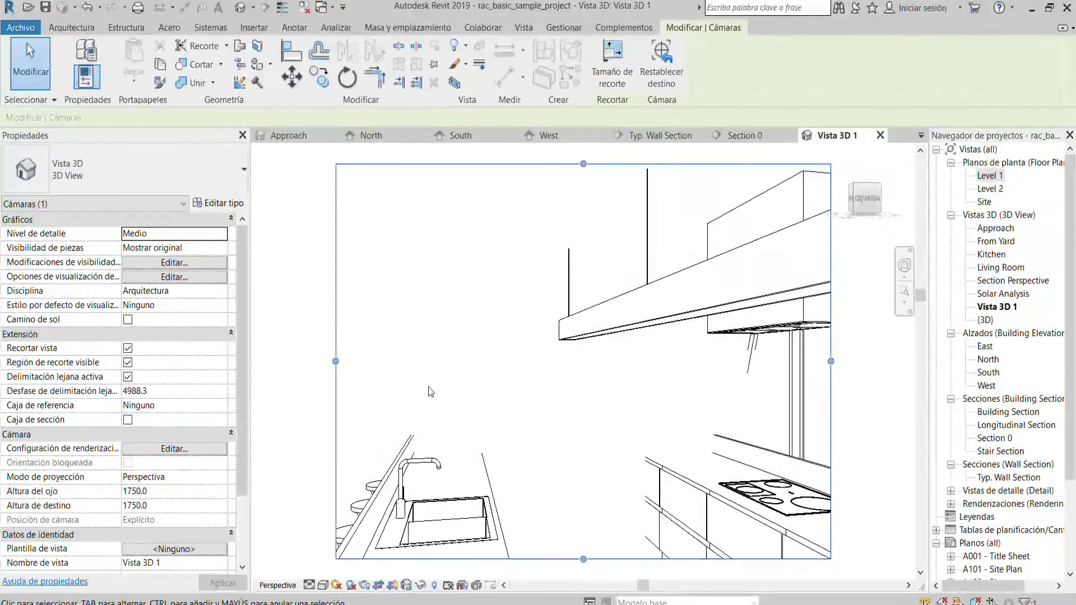
Step: Walk the camera toward the oven cabinet with the full navigation wheel, then close the wheel
left_click(430, 392)
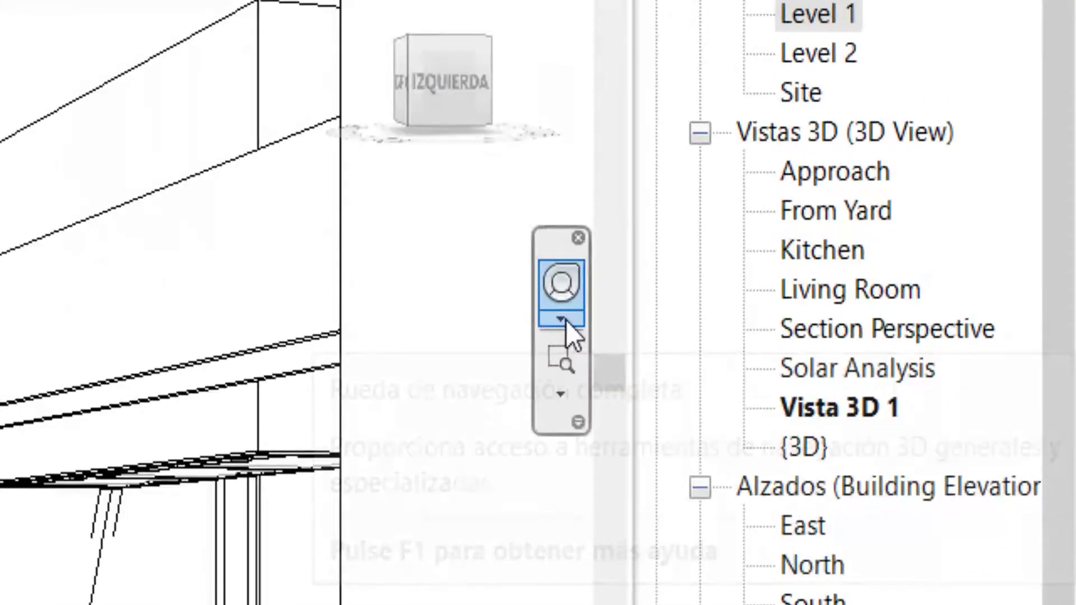
left_click(561, 320)
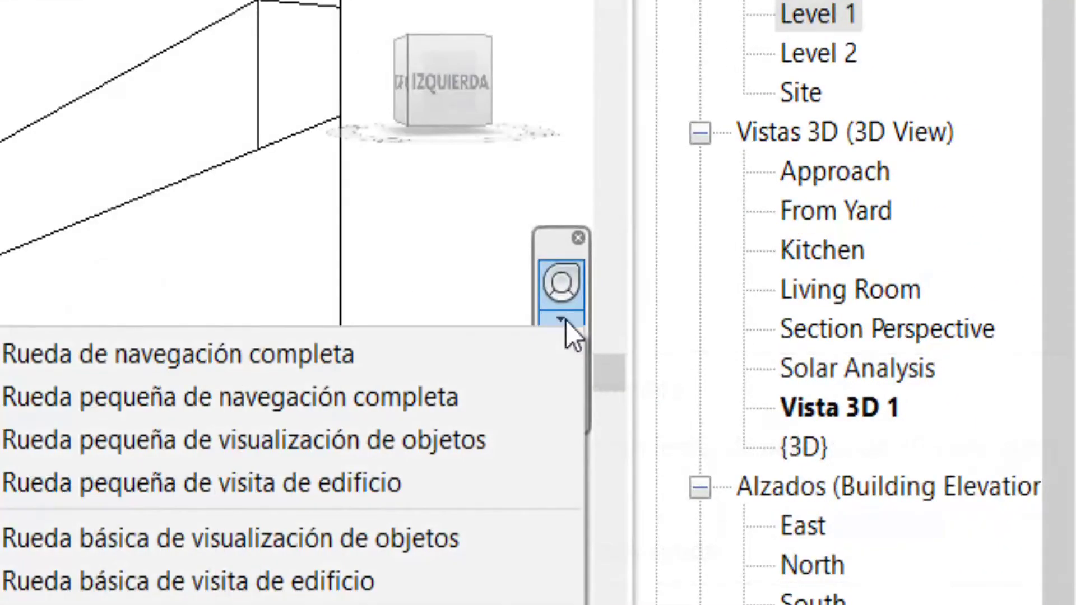
left_click(559, 283)
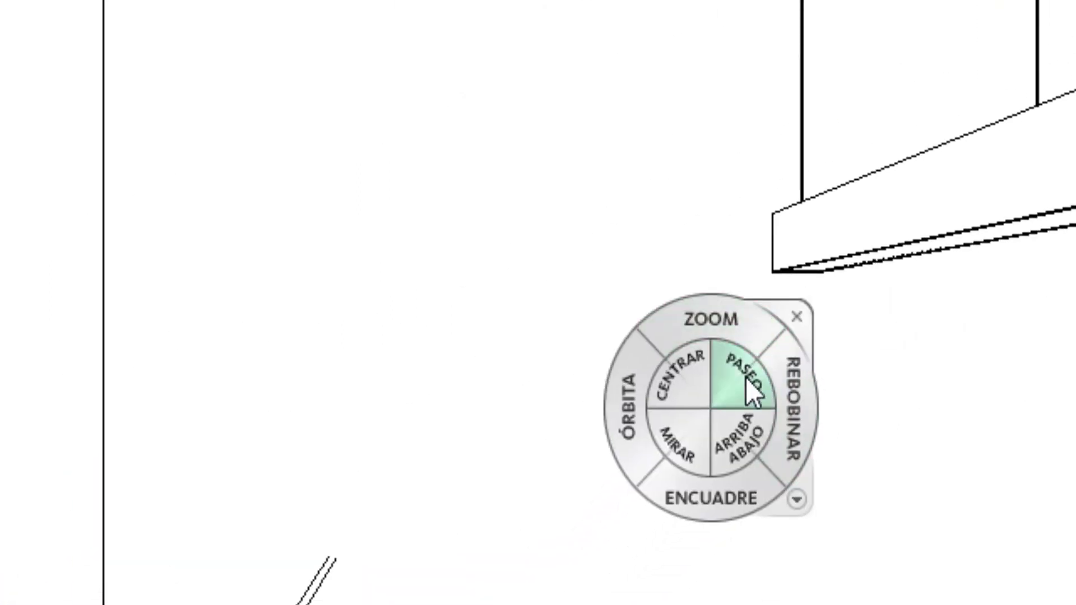
mouse_move(749, 385)
left_mouse_down()
mouse_move(856, 560)
mouse_move(839, 311)
mouse_move(856, 307)
mouse_move(889, 427)
mouse_move(999, 452)
mouse_move(823, 440)
mouse_move(563, 444)
left_mouse_up()
left_click(647, 441)
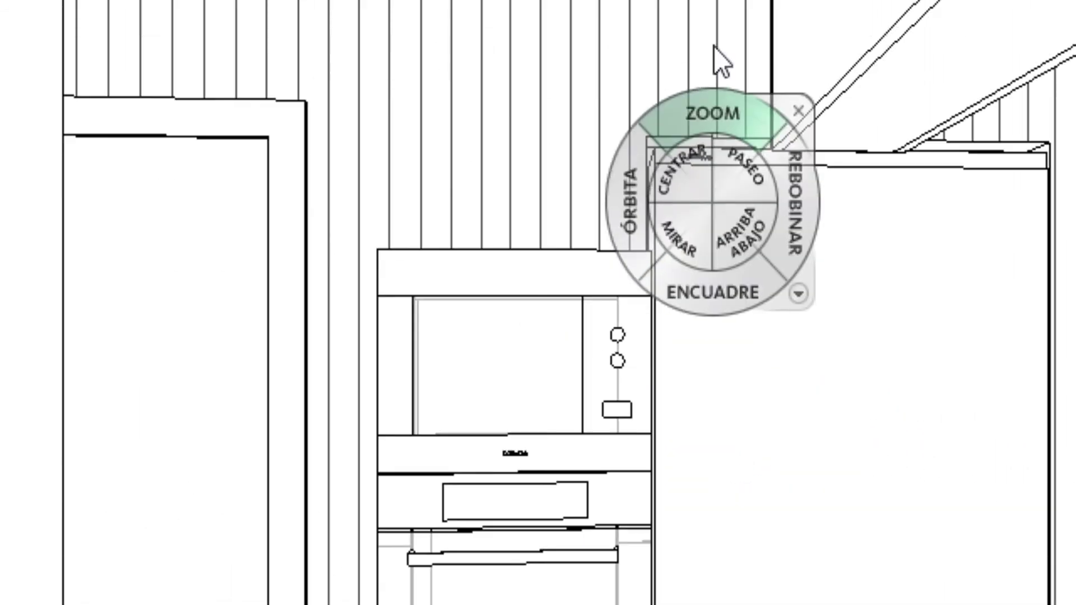
left_click(802, 112)
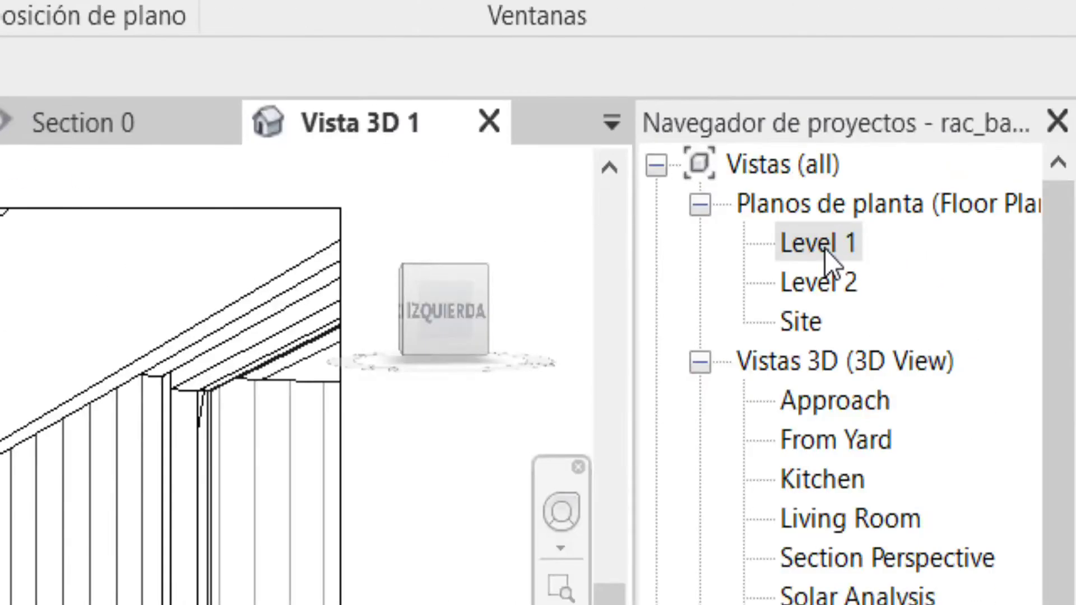
Step: Reopen the Level 1 plan zoomed out and list the Vista 3D options
double_click(823, 245)
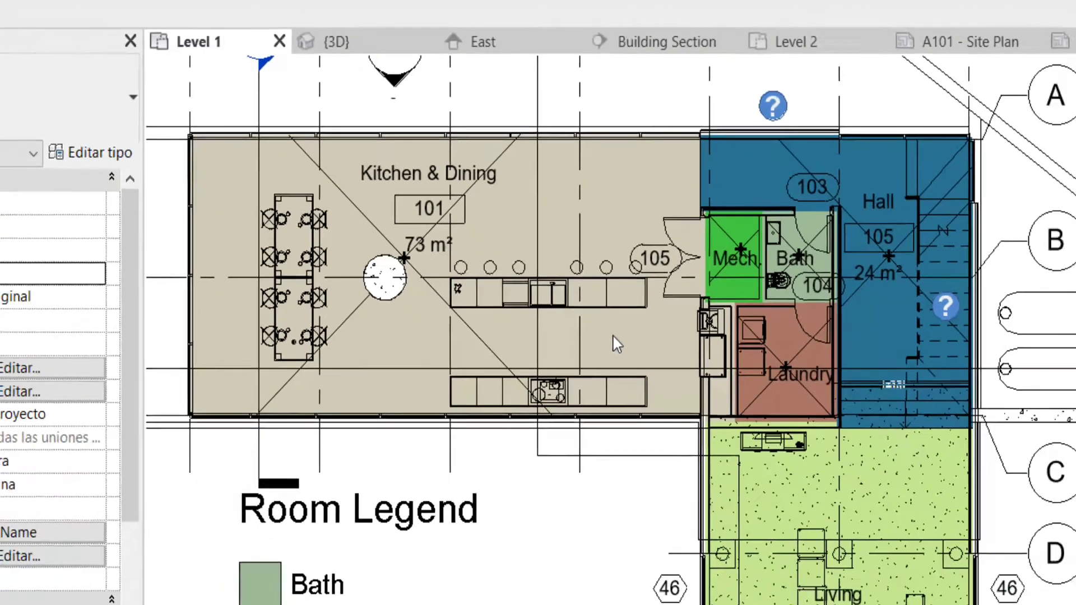
scroll(644, 336, "down", 3)
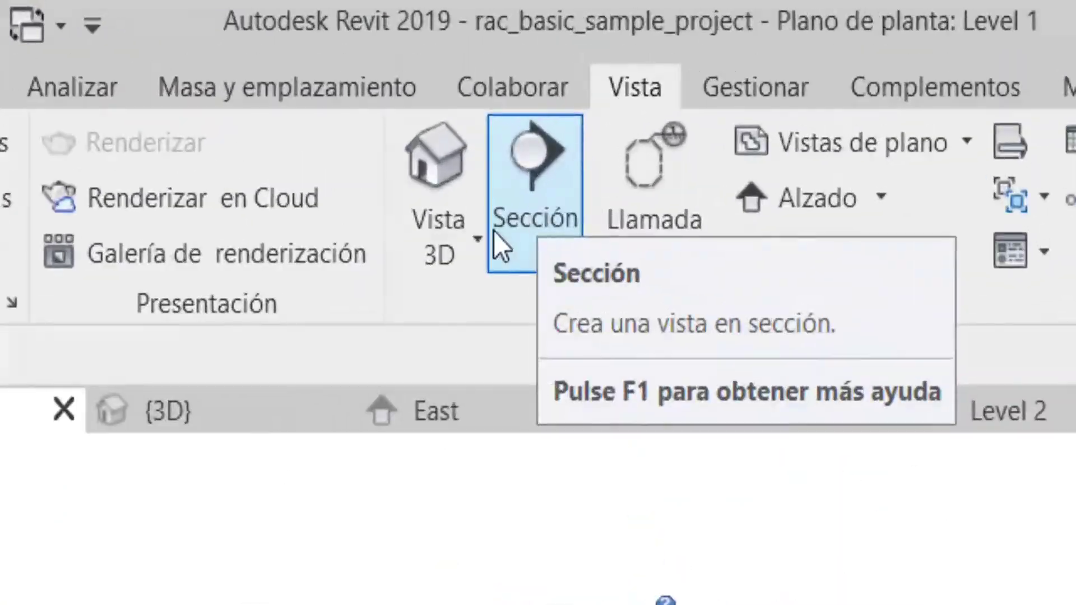
left_click(448, 236)
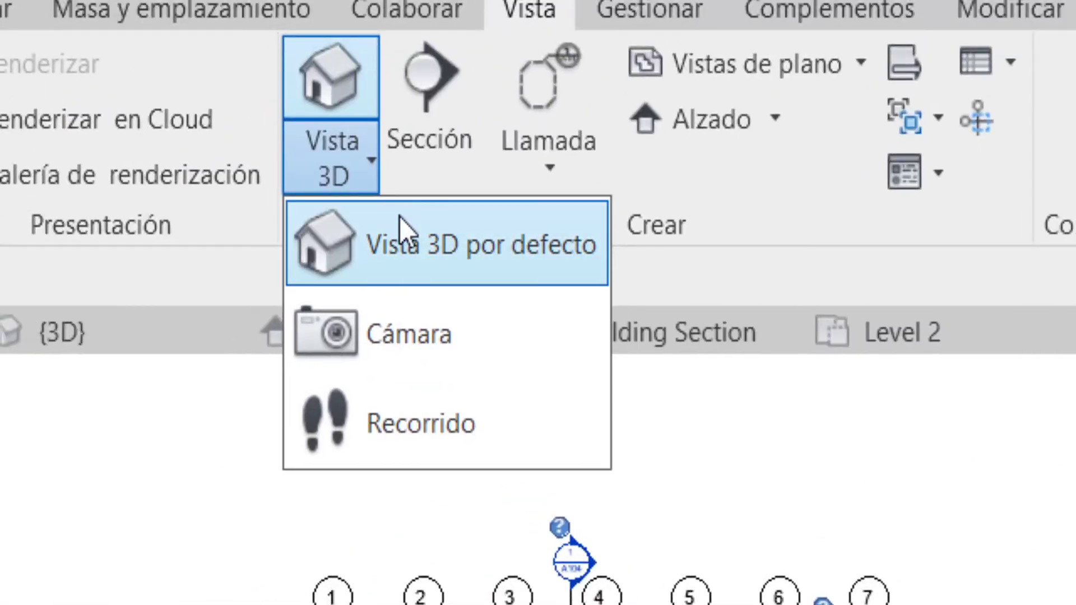
Step: Open the default 3D view and orbit and zoom around the whole house and site
left_click(354, 162)
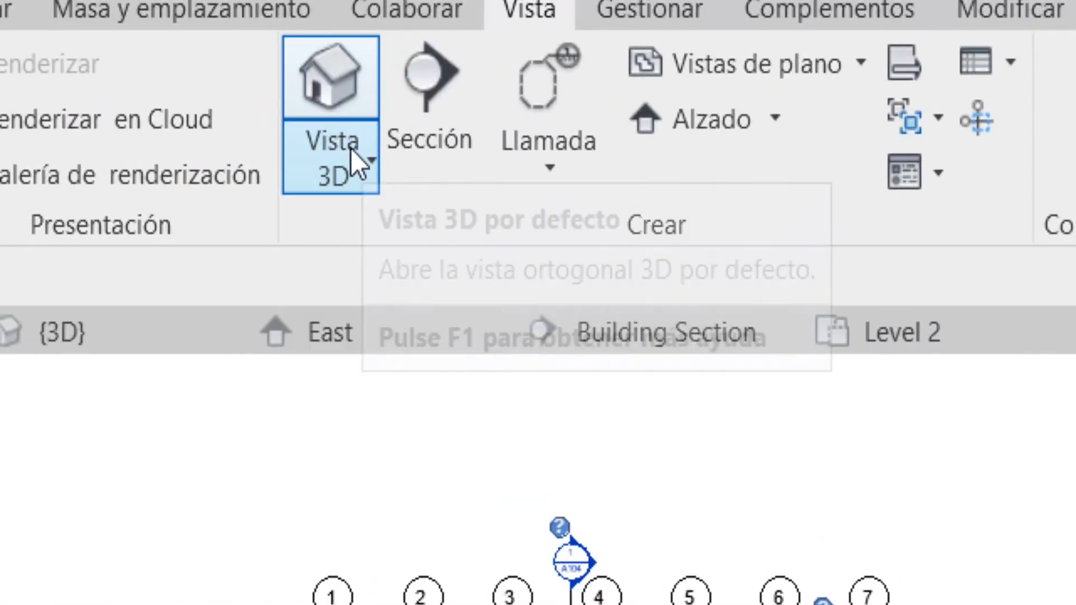
left_click(352, 162)
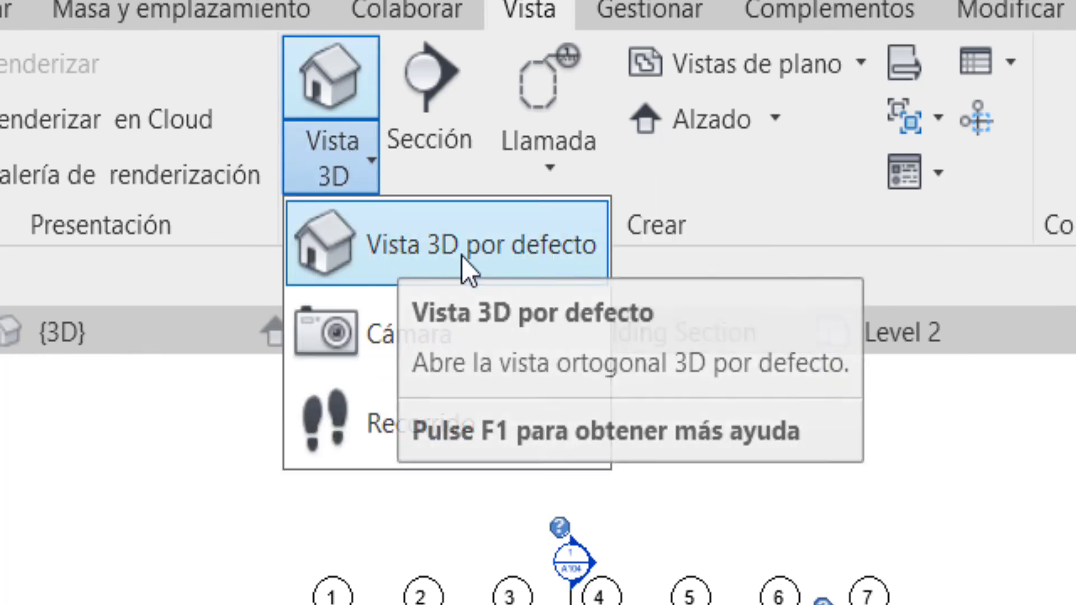
left_click(517, 259)
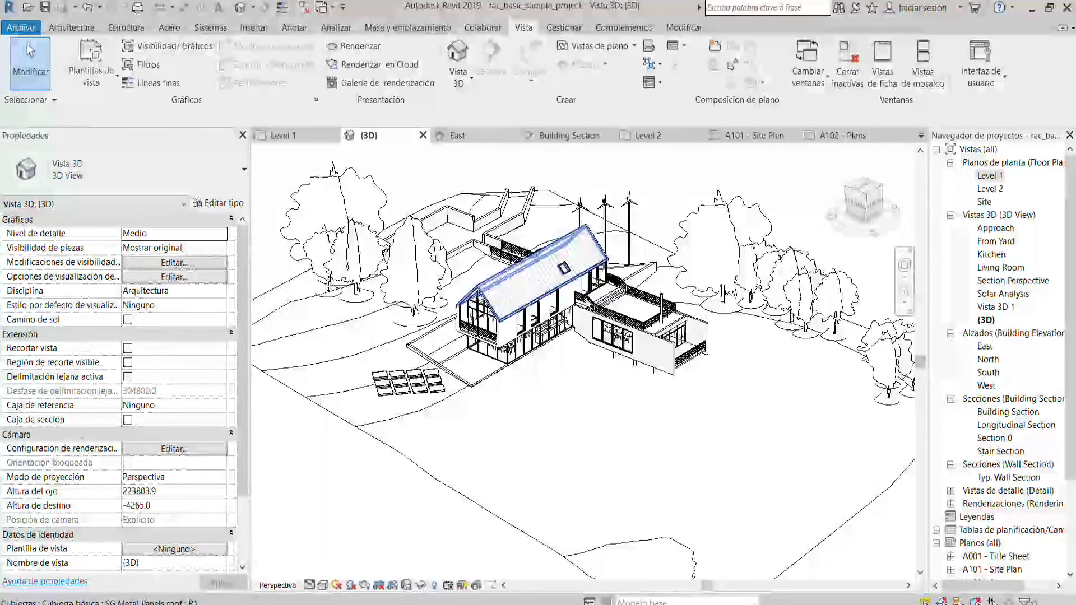
mouse_move(504, 359)
middle_mouse_down("shift")
mouse_move(629, 365)
mouse_move(568, 302)
mouse_move(527, 336)
middle_mouse_up("shift")
scroll(569, 303, "up", 5)
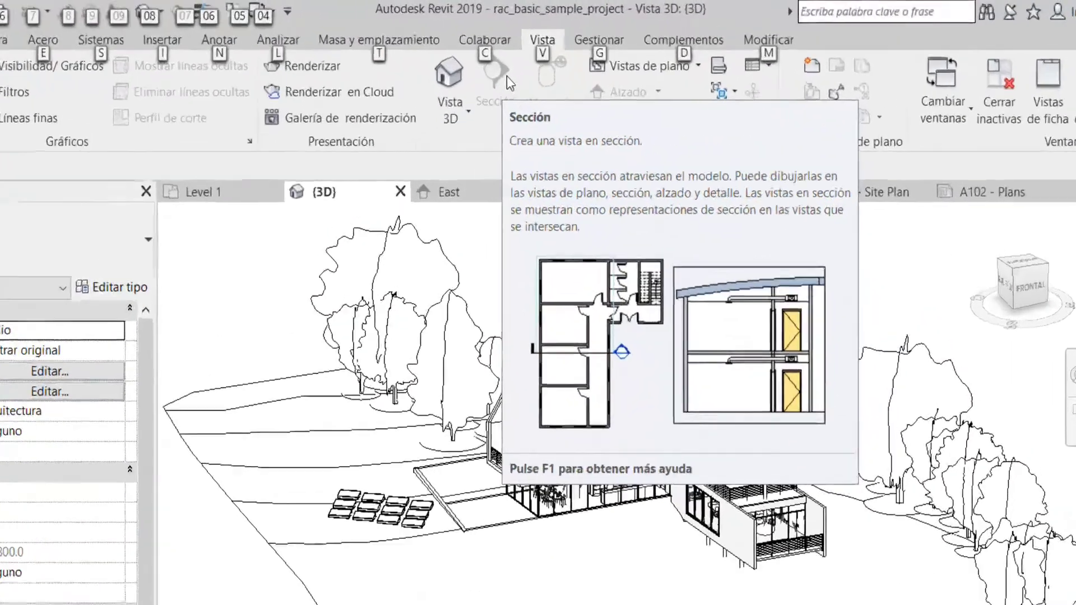
key("alt")
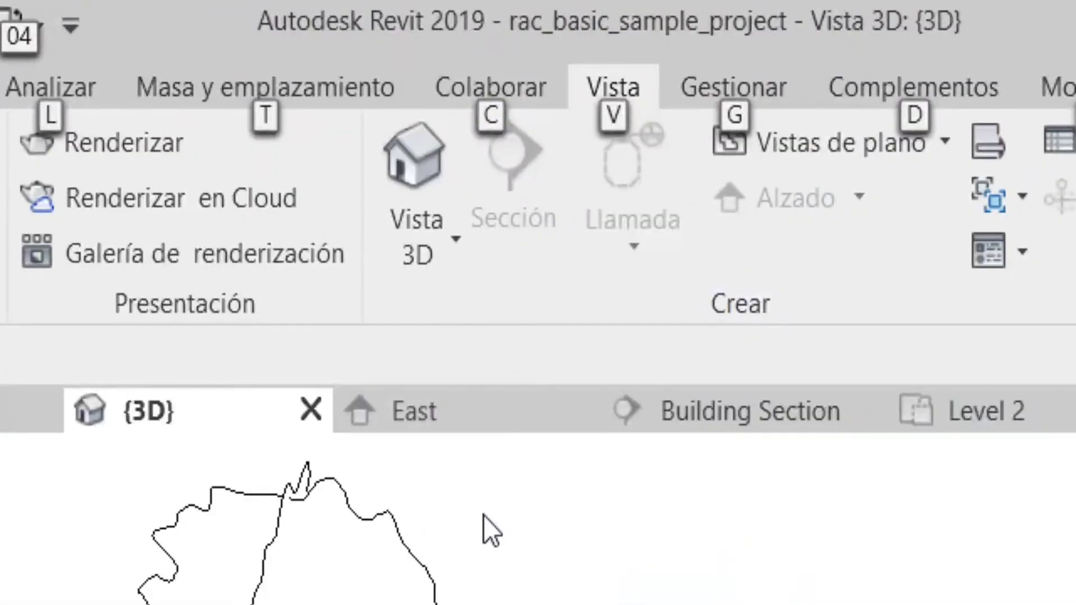
key("alt")
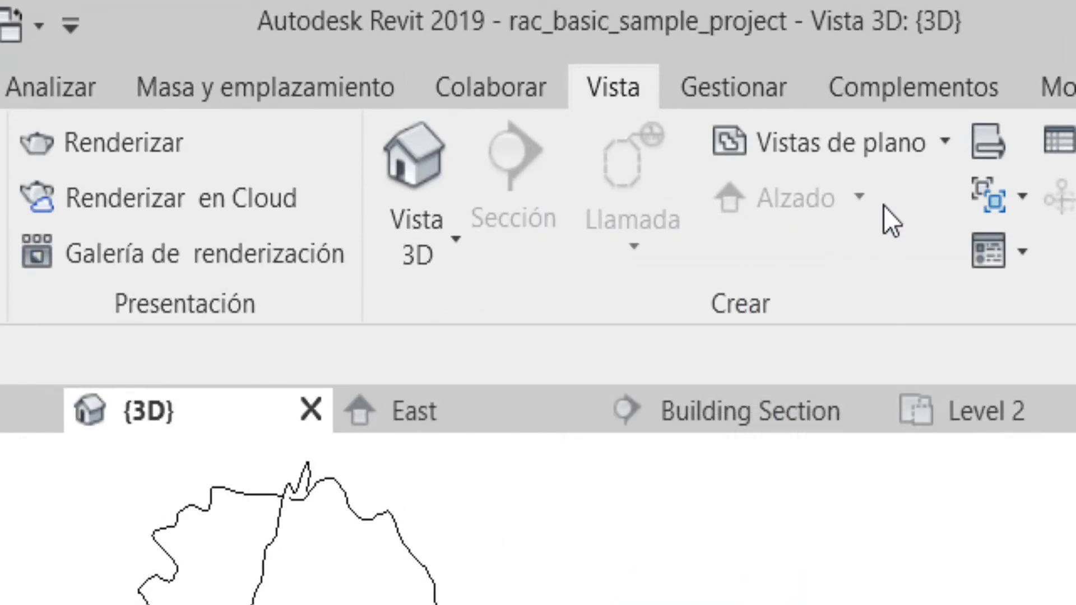